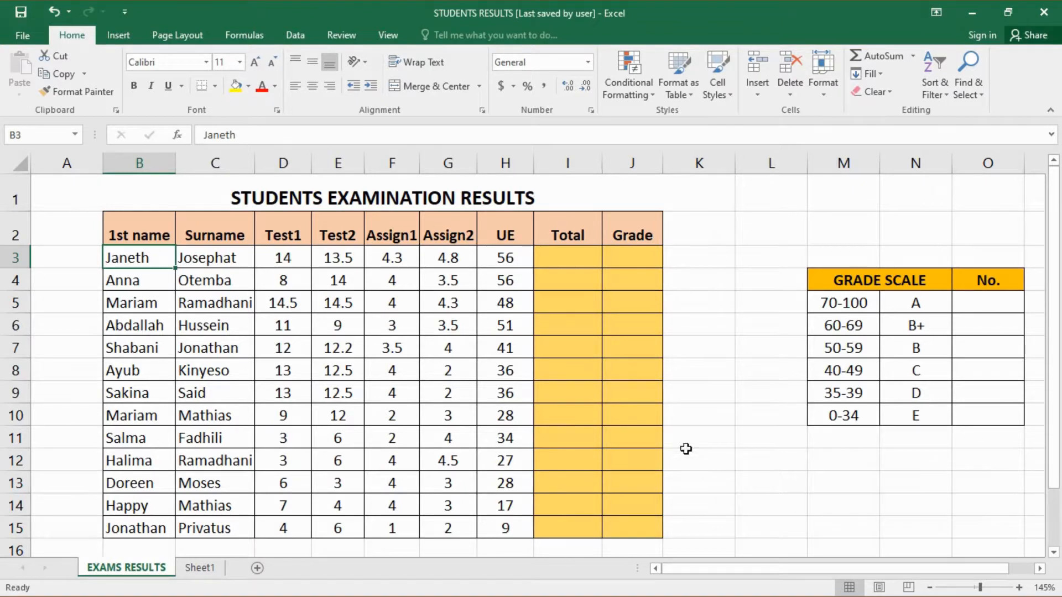
# Step: Enter =SUM(D3:H3) in cell I3 to total the first student's test, assignment and UE marks
pyautogui.click(565, 253)
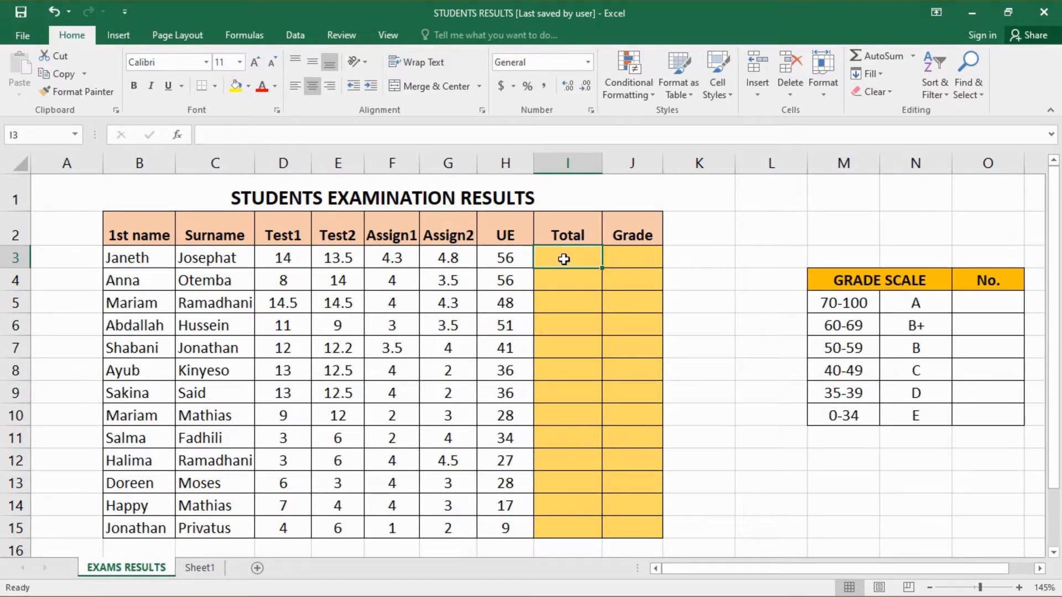
pyautogui.write('=')
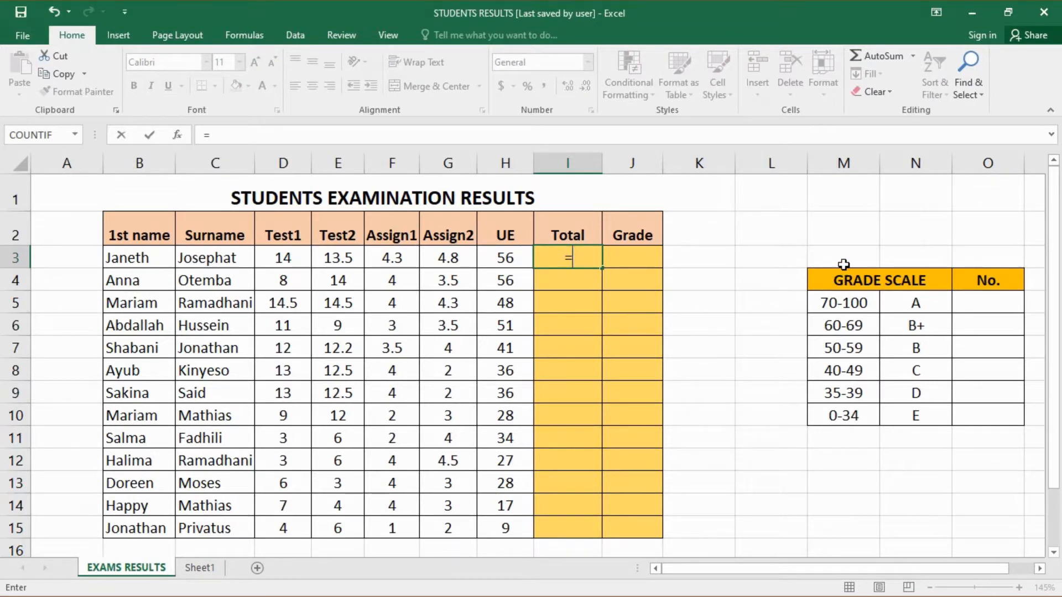
pyautogui.write('SUM')
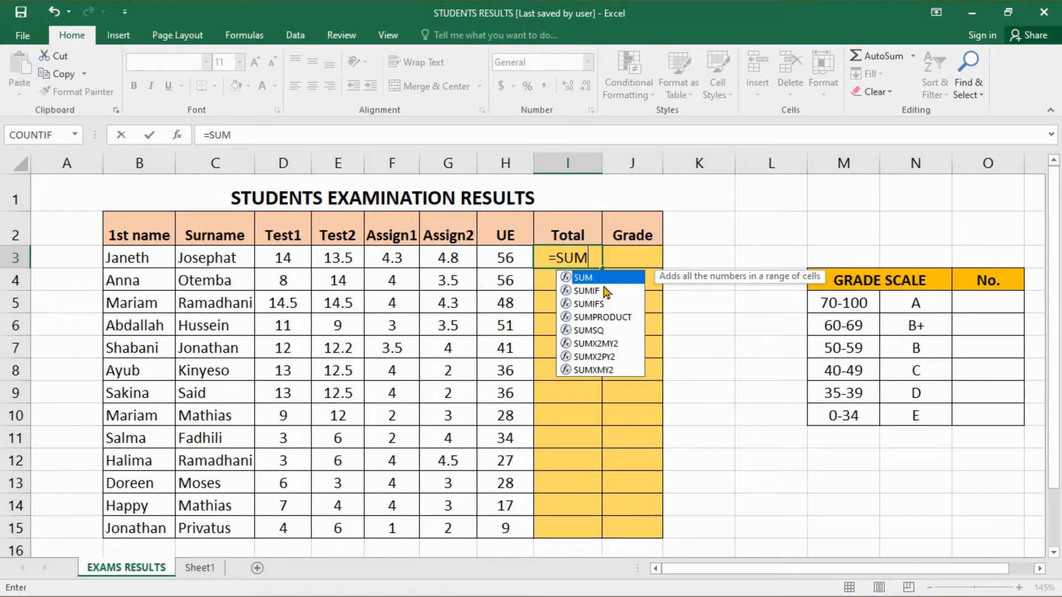
pyautogui.doubleClick(589, 278)
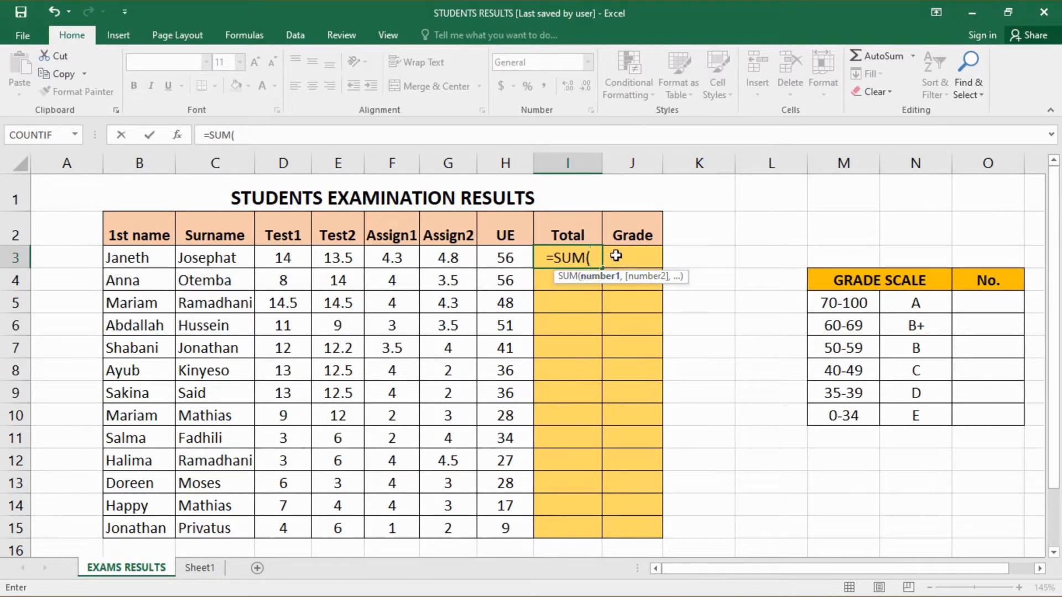
pyautogui.click(275, 260)
pyautogui.moveTo(275, 259); pyautogui.dragTo(481, 265)
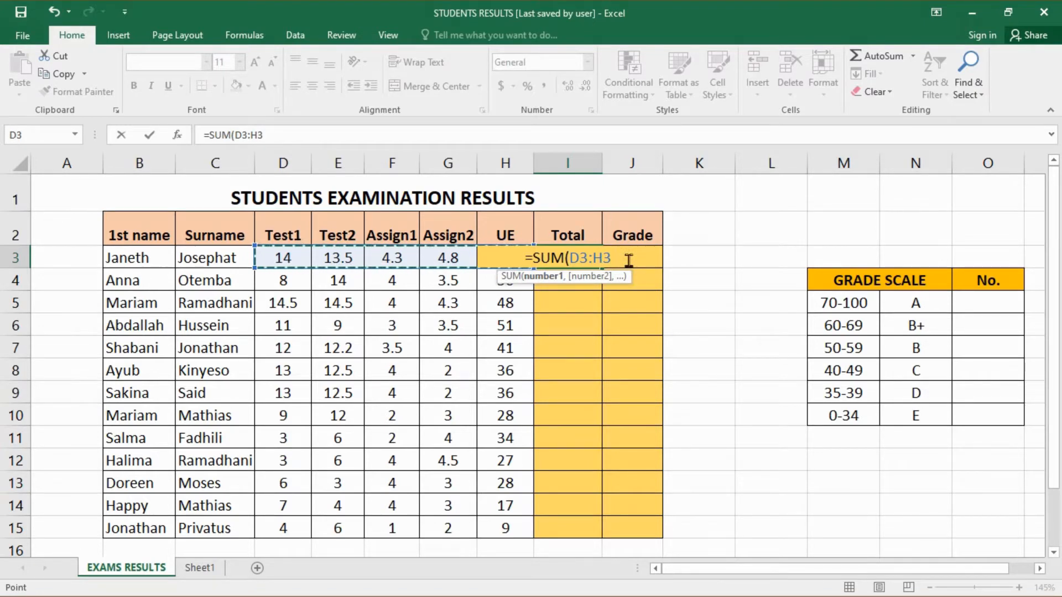
pyautogui.write(')')
pyautogui.press('Return')
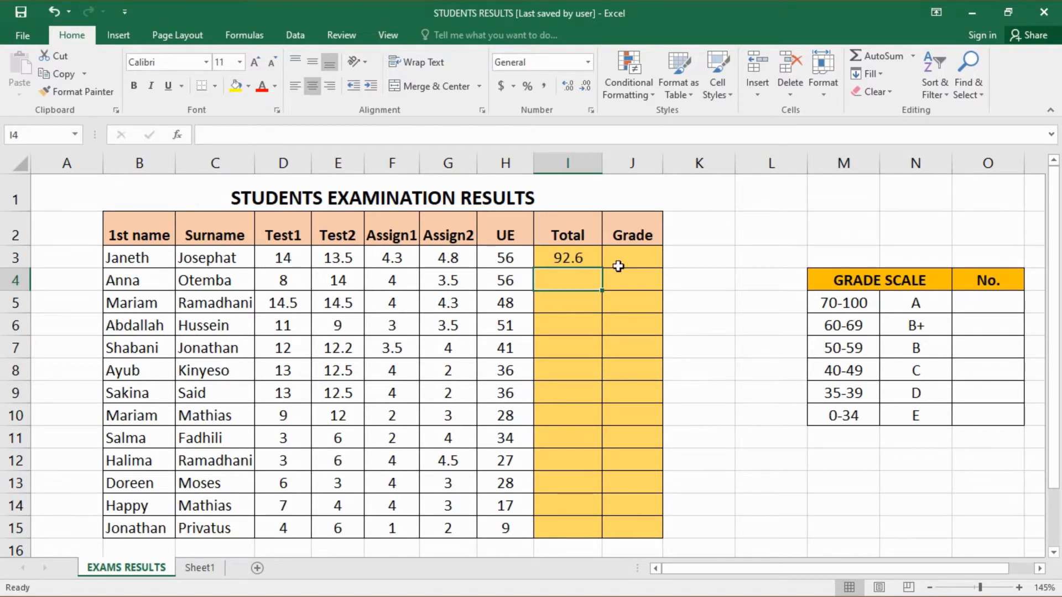
# Step: Fill the total formula from I3 down through I15 for the remaining students
pyautogui.click(595, 257)
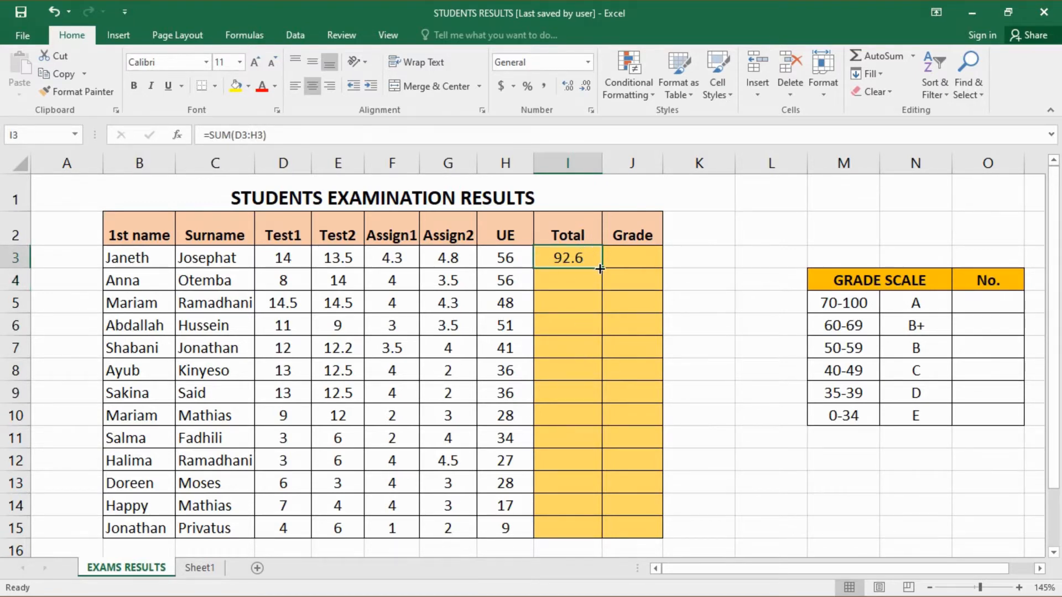
pyautogui.moveTo(600, 269); pyautogui.dragTo(597, 534)
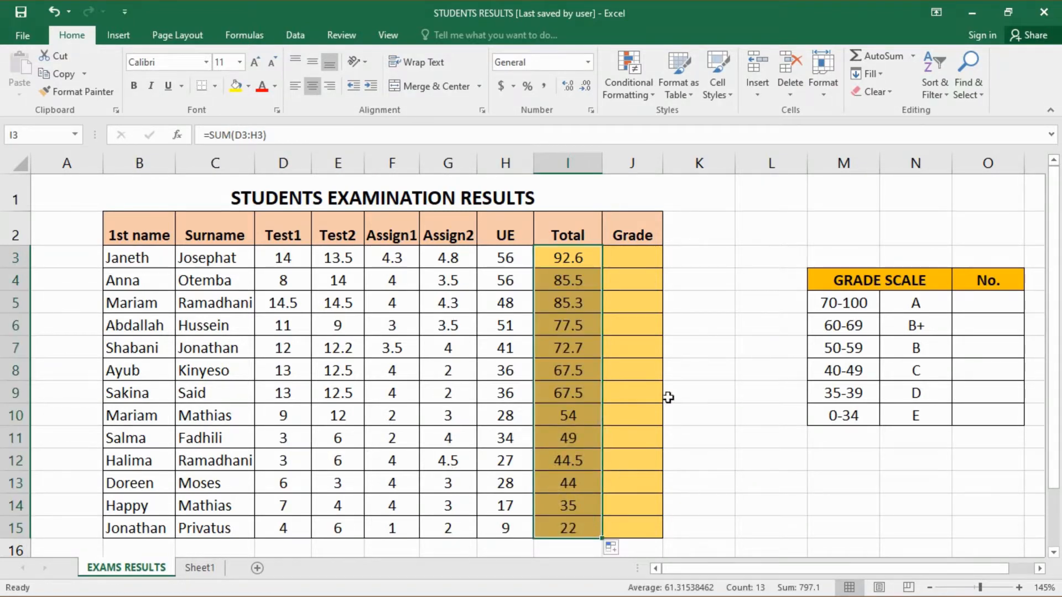
pyautogui.click(729, 371)
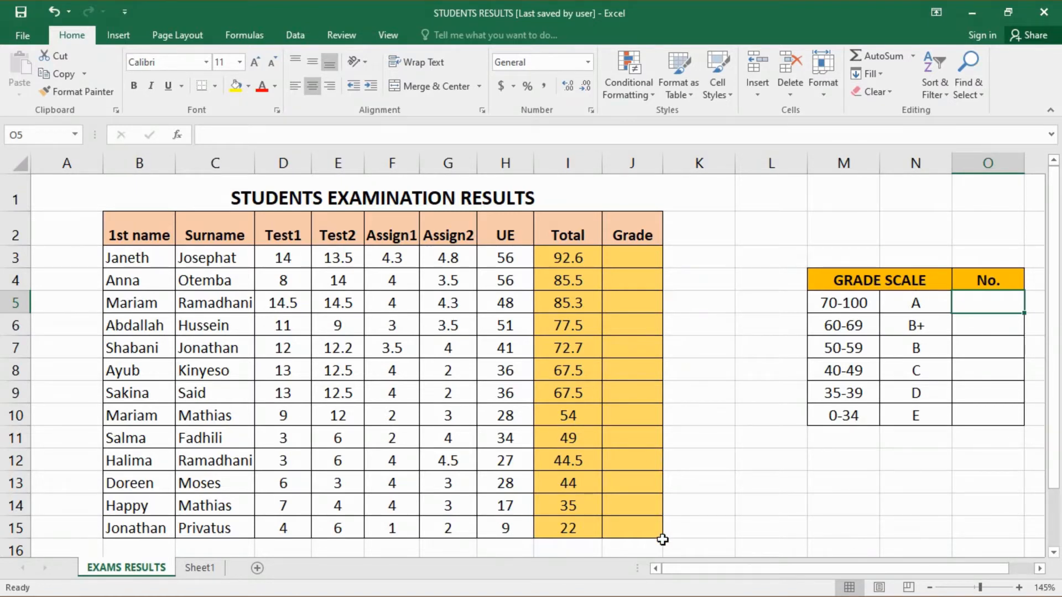
# Step: Start the grade formula in cell J3 with =IF(I3>69, "A", leaving the false value open for a nested condition
pyautogui.click(628, 255)
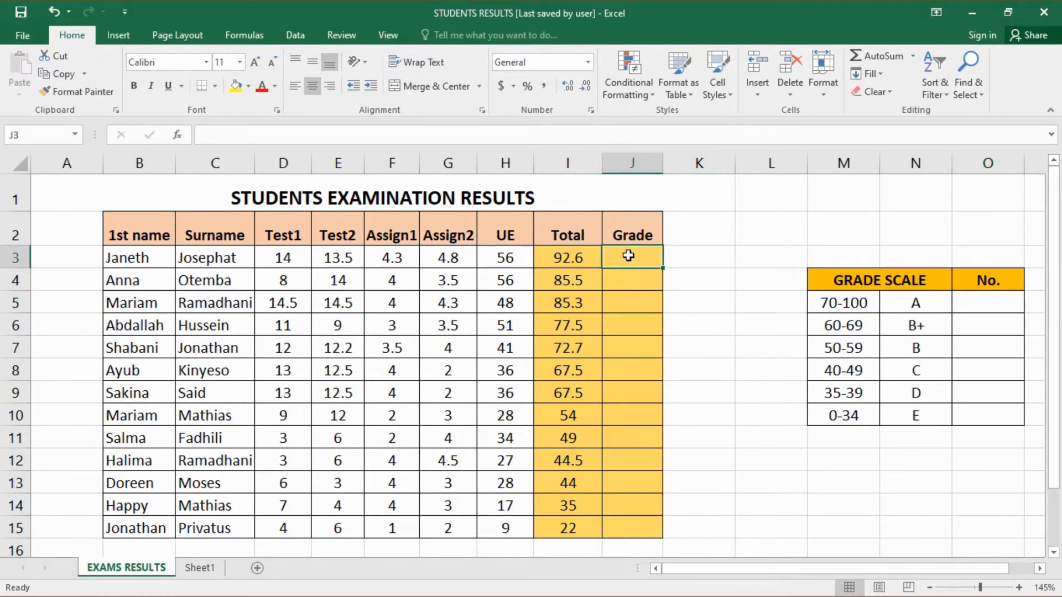
pyautogui.click(311, 134)
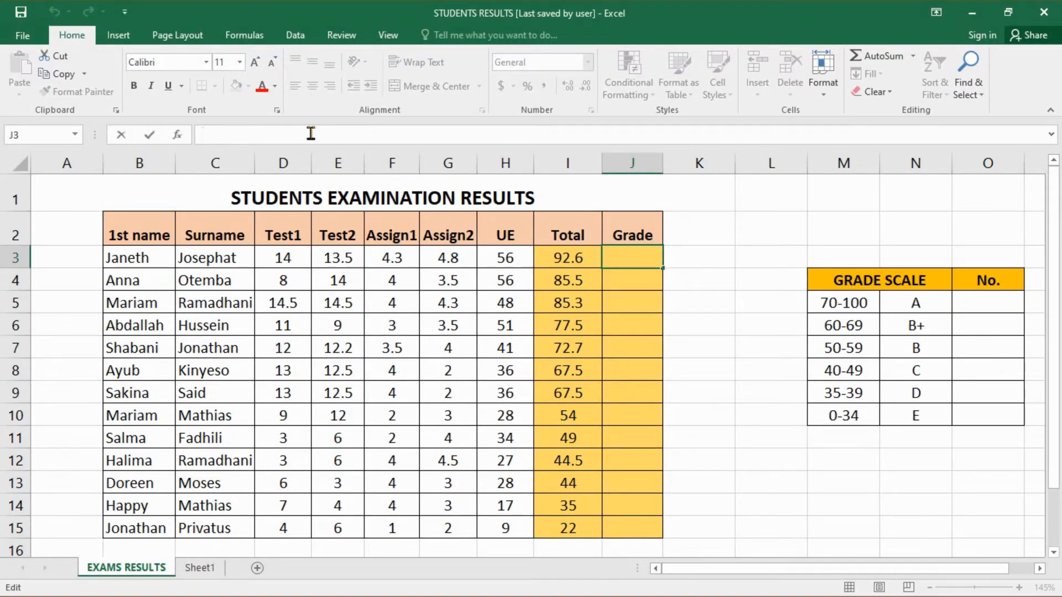
pyautogui.write('=')
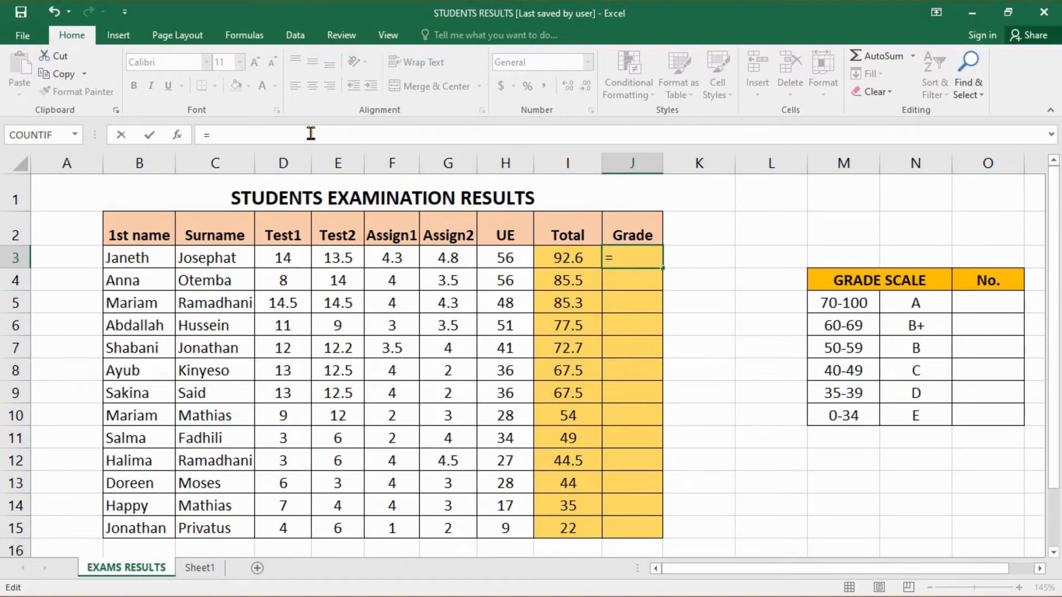
pyautogui.write('IF')
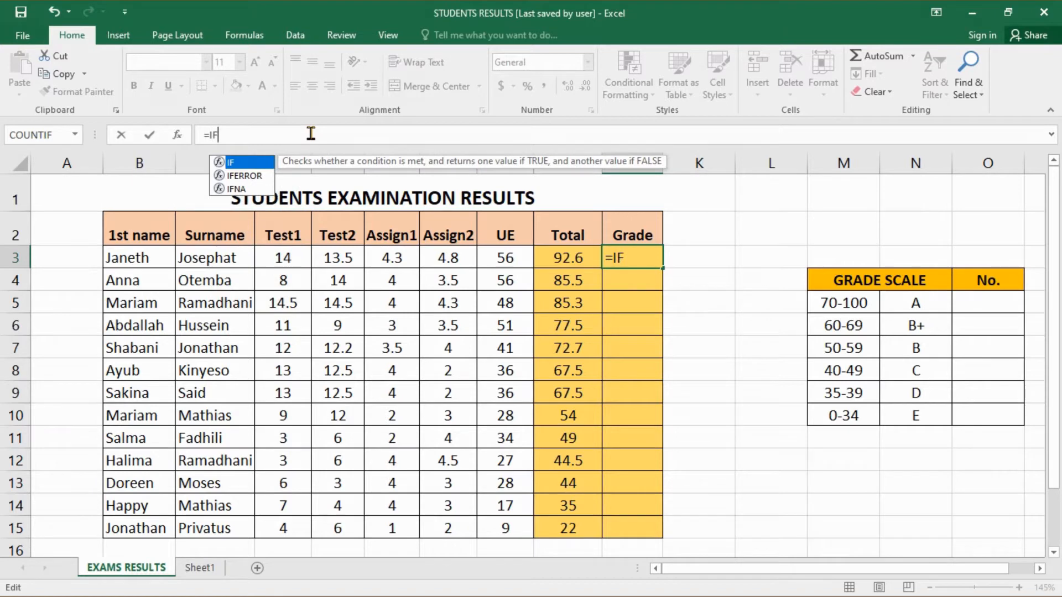
pyautogui.doubleClick(239, 165)
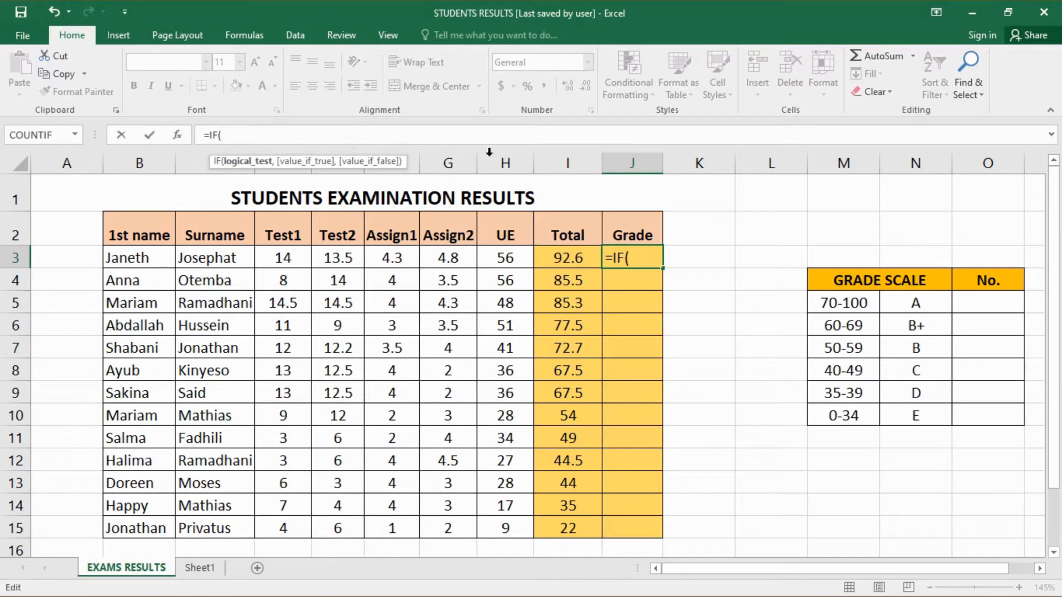
pyautogui.click(571, 262)
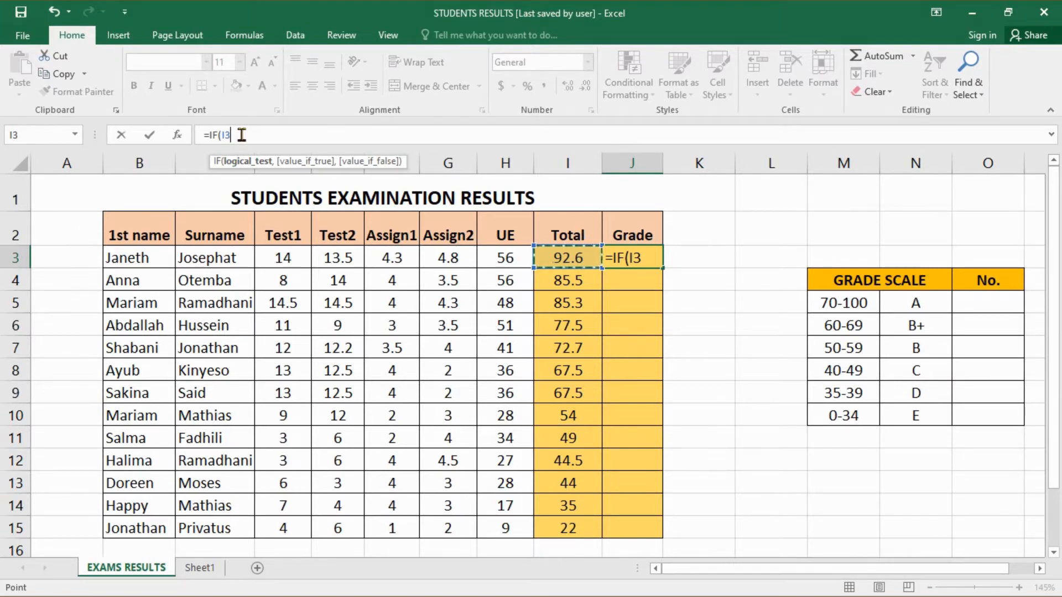
pyautogui.write('>')
pyautogui.click(245, 133)
pyautogui.write('69')
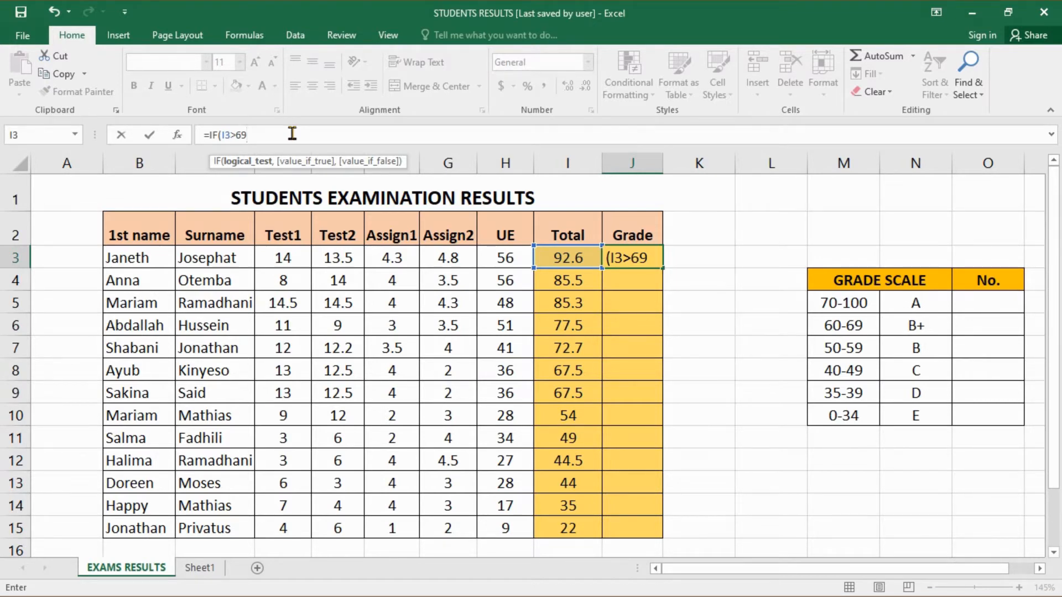
pyautogui.write(',')
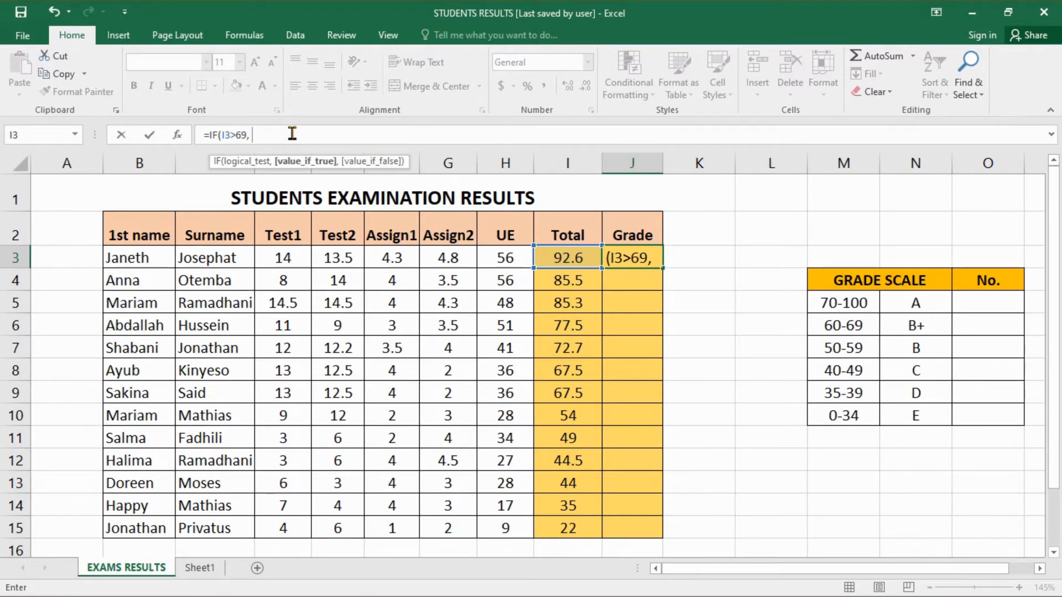
pyautogui.write(' "A",')
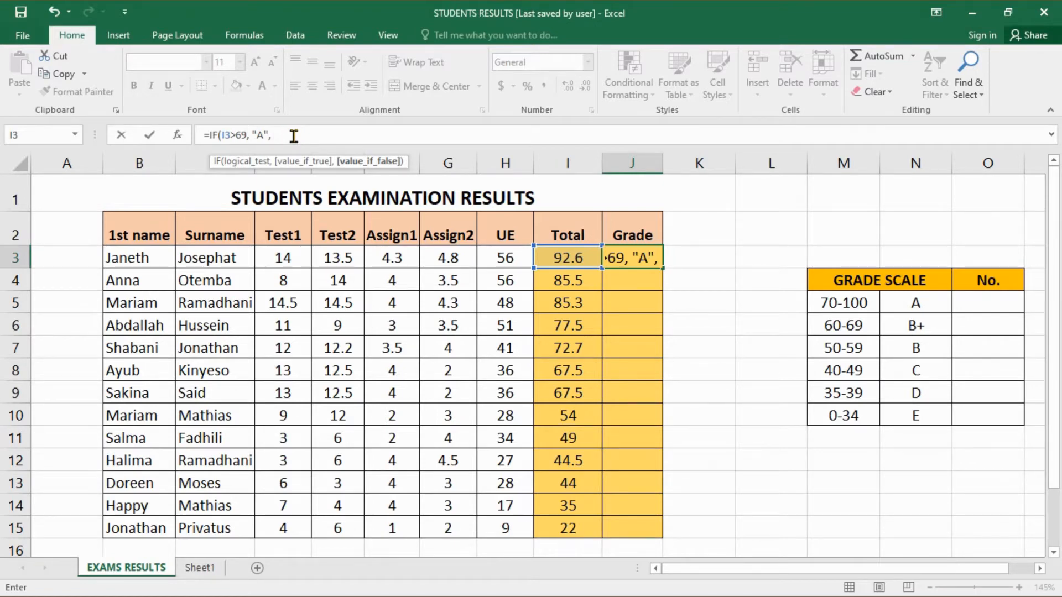
# Step: Continue the J3 grade formula with a nested IF(I3>59, "B+", as the false value of the "A" condition
pyautogui.write('IF')
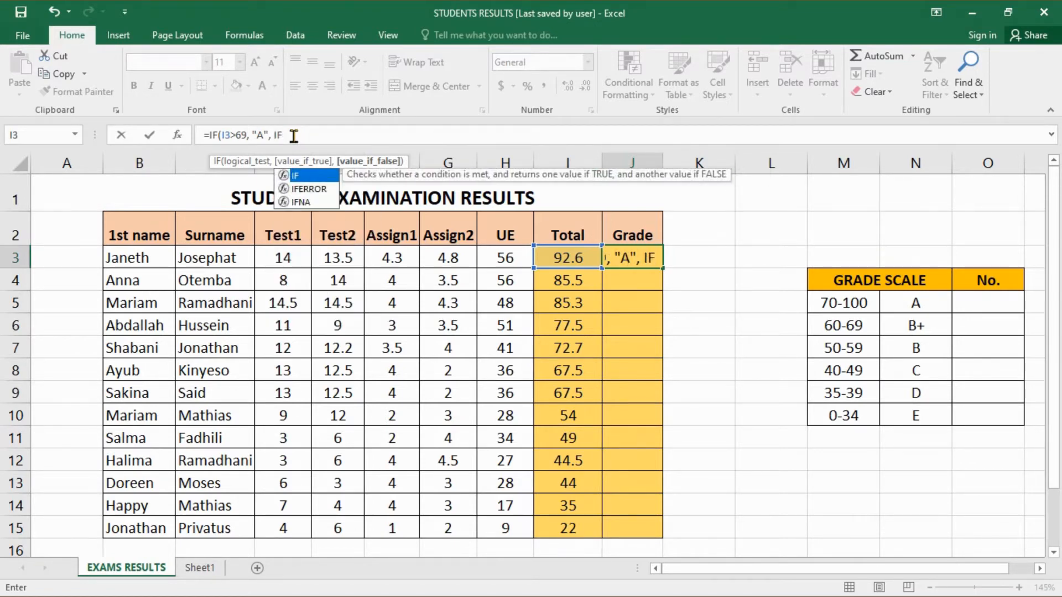
pyautogui.write(')')
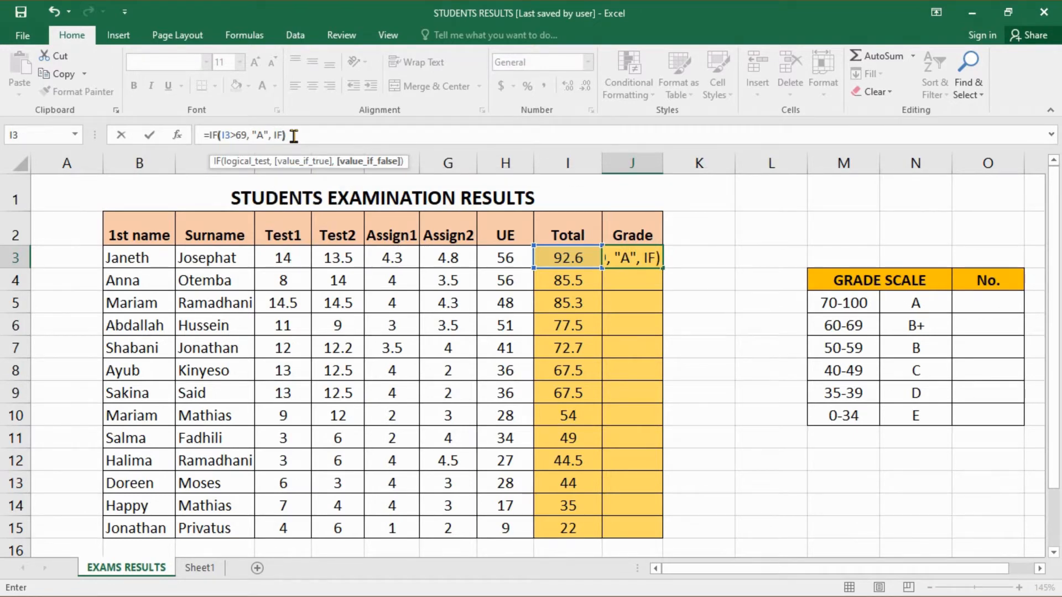
pyautogui.press('BackSpace')
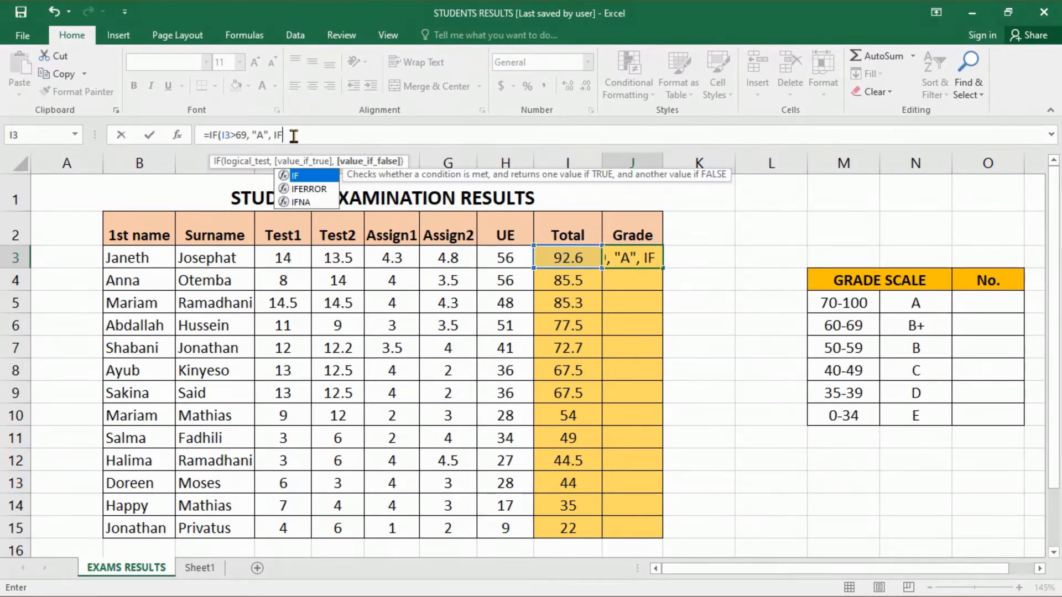
pyautogui.write('(')
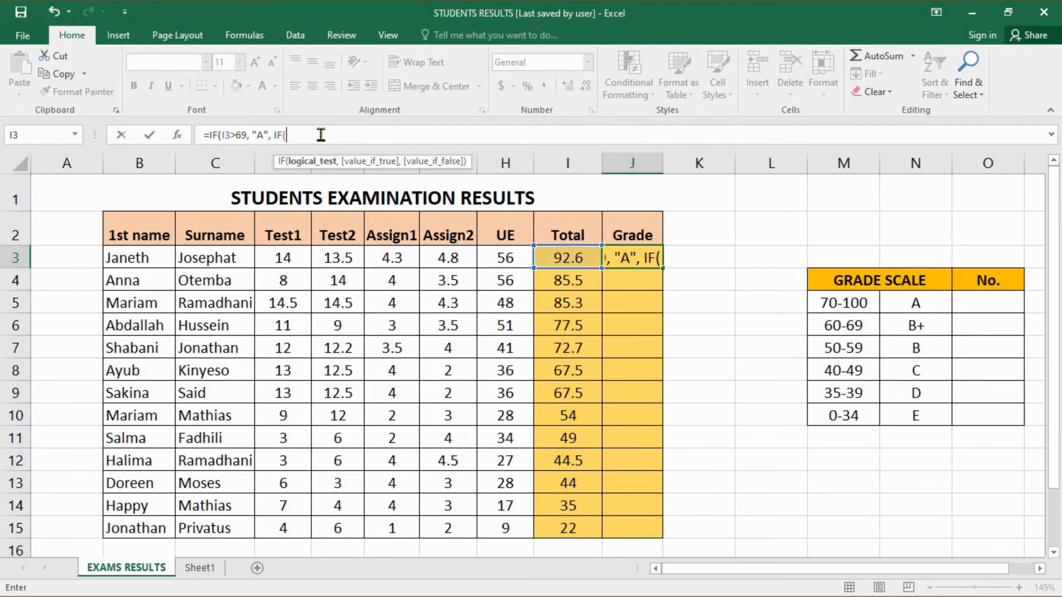
pyautogui.write('I3')
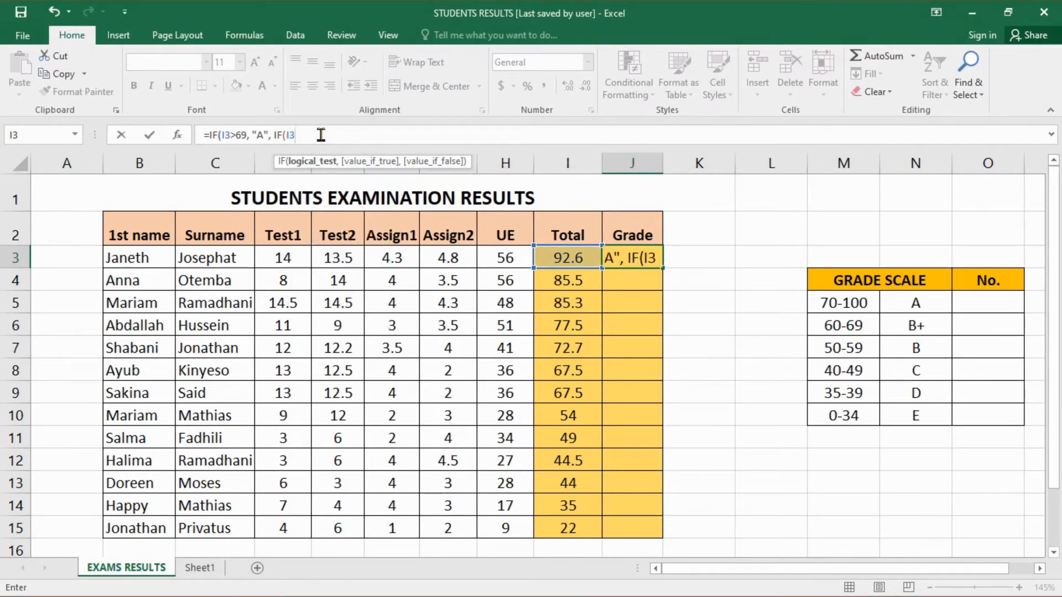
pyautogui.write('>59,')
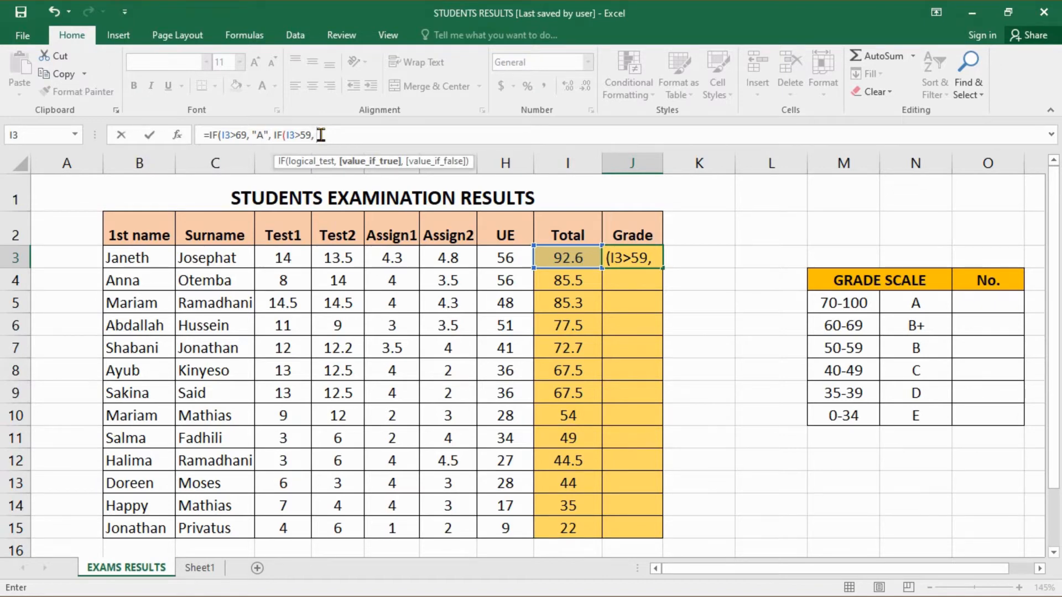
pyautogui.write('"B+",')
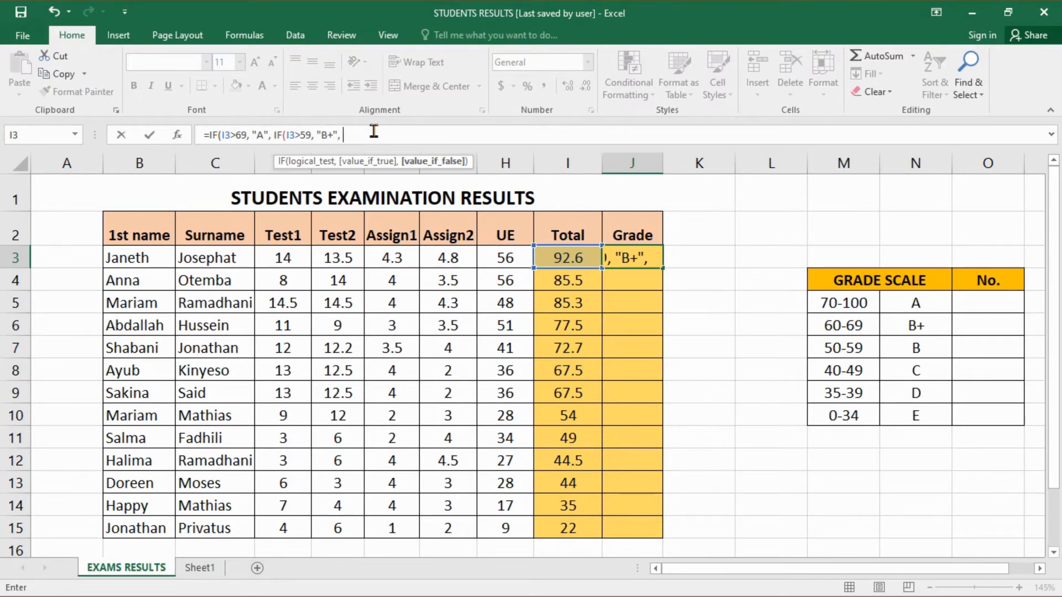
# Step: Add a third nested condition, IF(I3>49, "B", to the J3 grade formula after the "B+" result
pyautogui.write('iF')
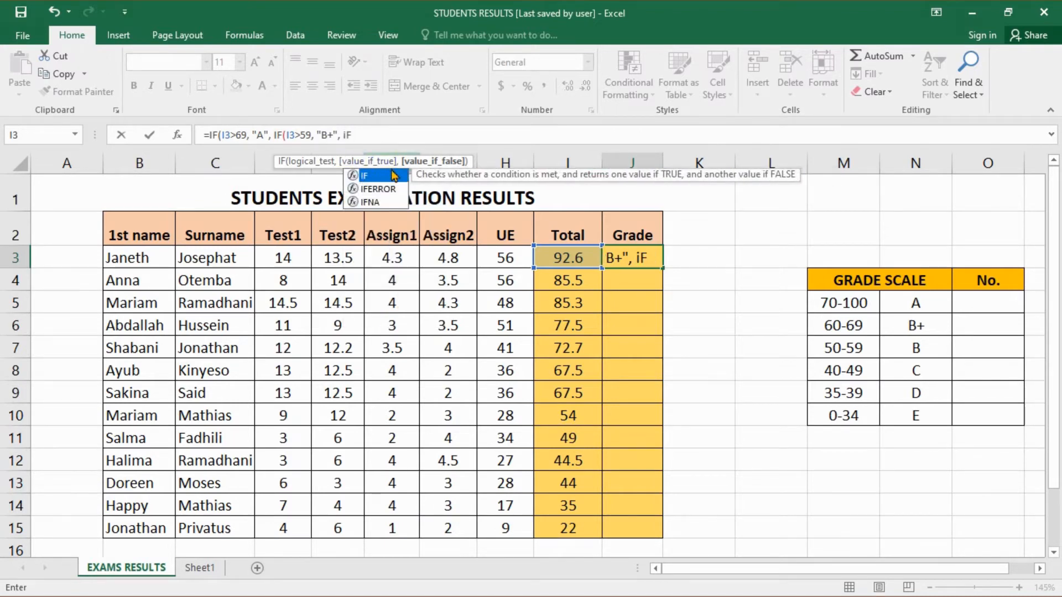
pyautogui.click(346, 135)
pyautogui.press('BackSpace')
pyautogui.write('I')
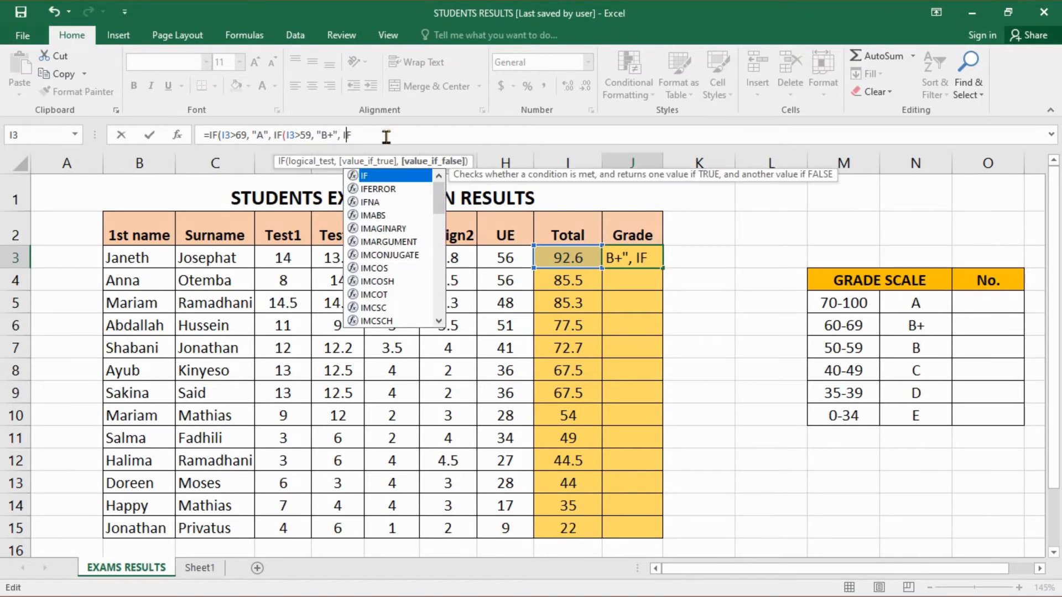
pyautogui.doubleClick(386, 176)
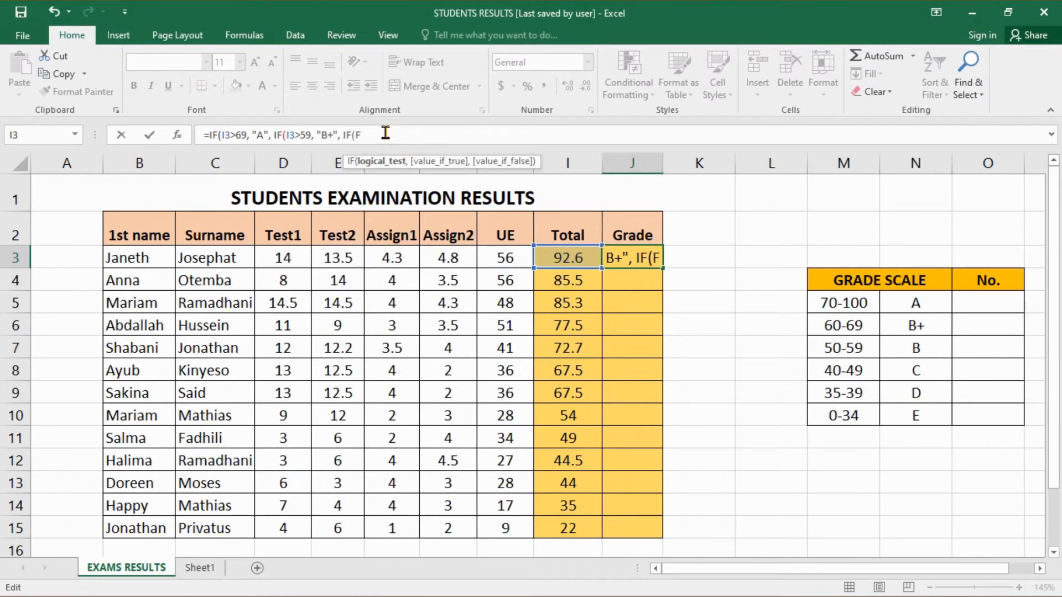
pyautogui.press('BackSpace')
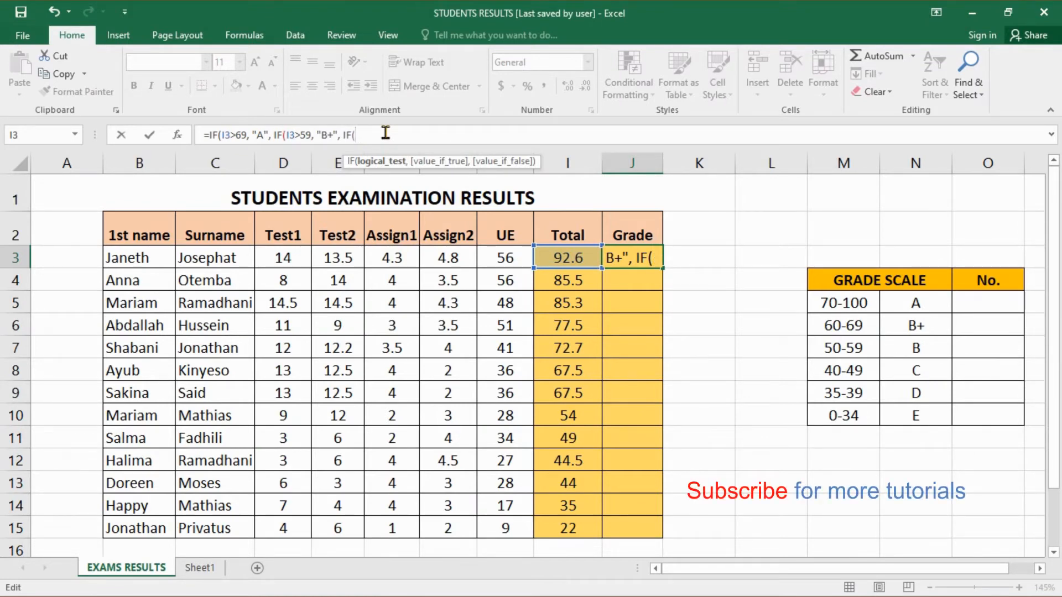
pyautogui.write('I3')
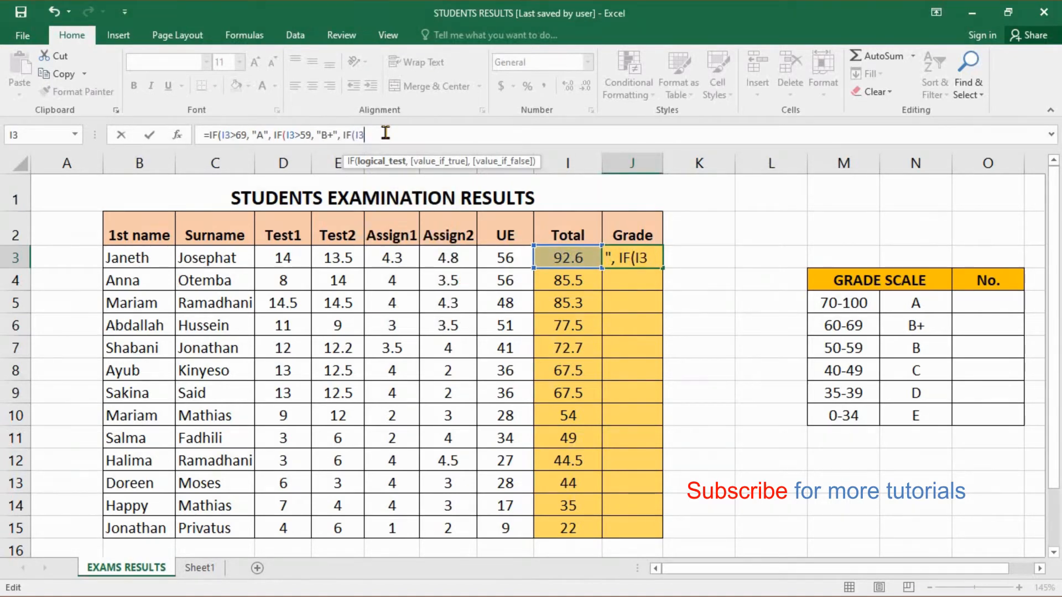
pyautogui.write('>')
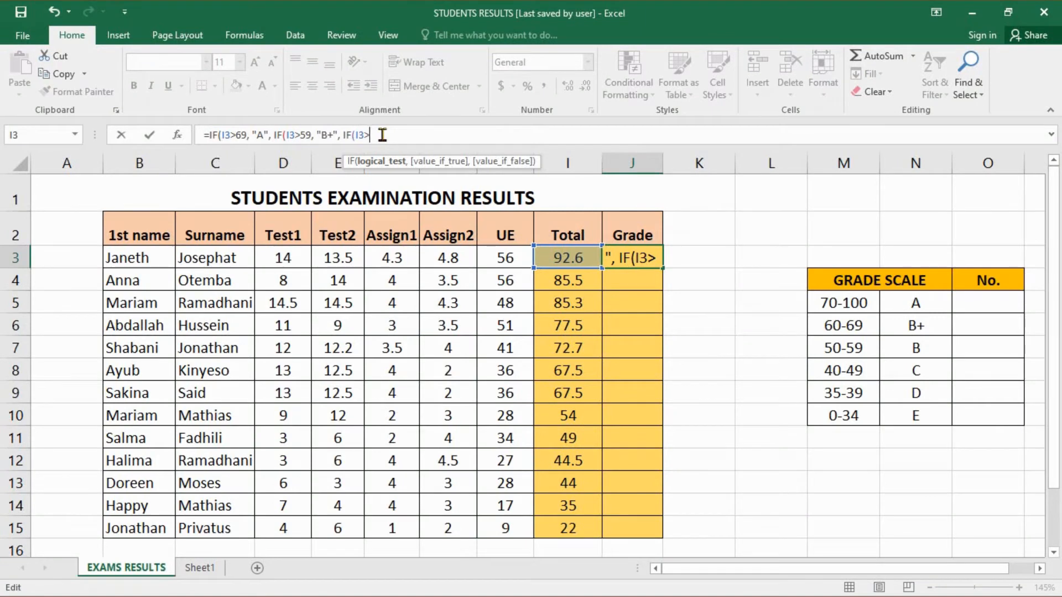
pyautogui.write('49, ')
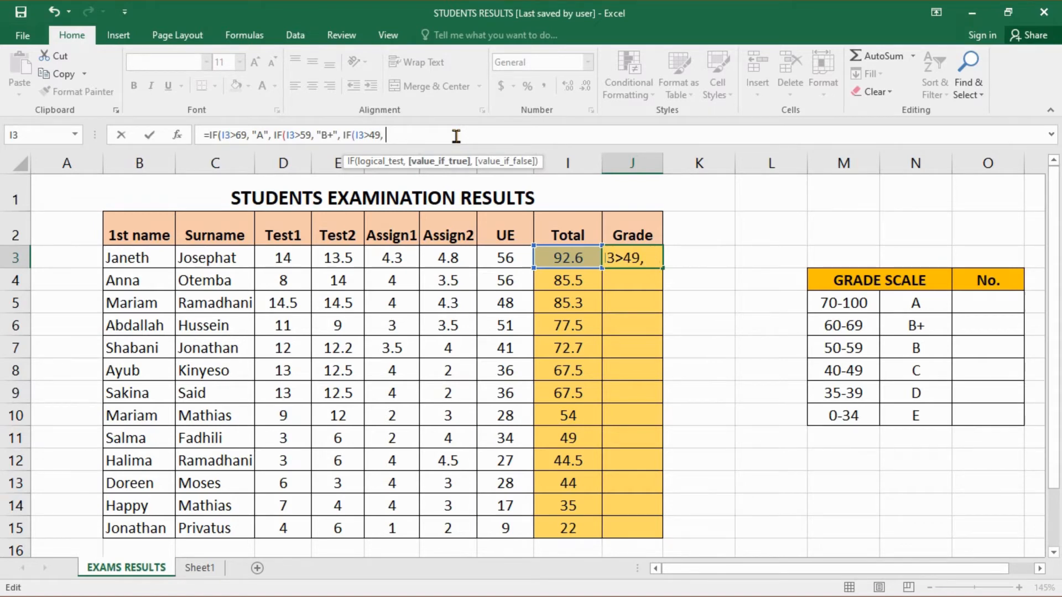
pyautogui.write('"B",')
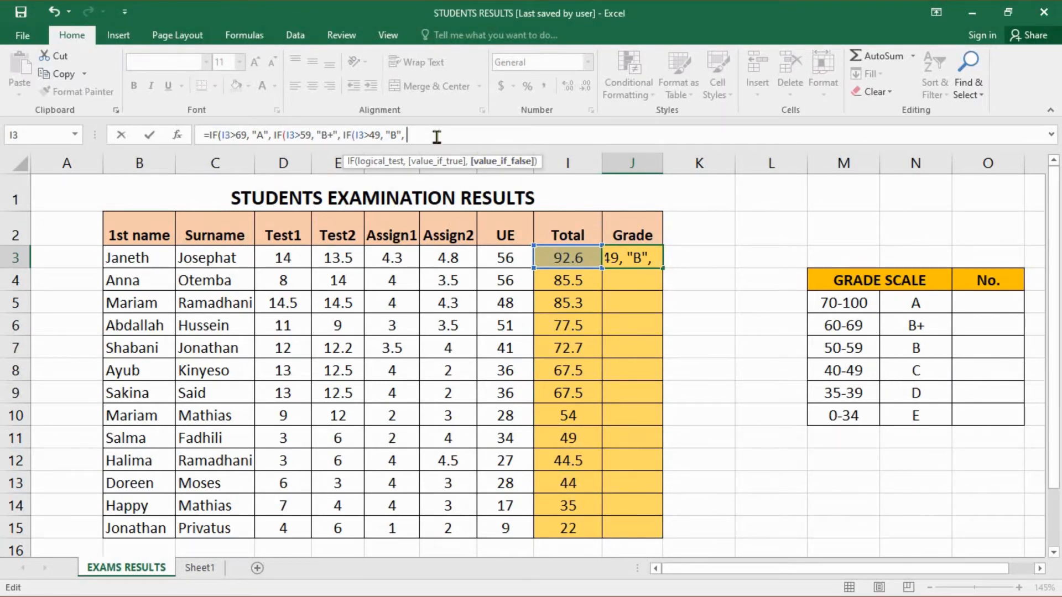
# Step: Add a fourth nested condition, IF(I3>39, "C", to the J3 grade formula after the "B" result
pyautogui.write('IF')
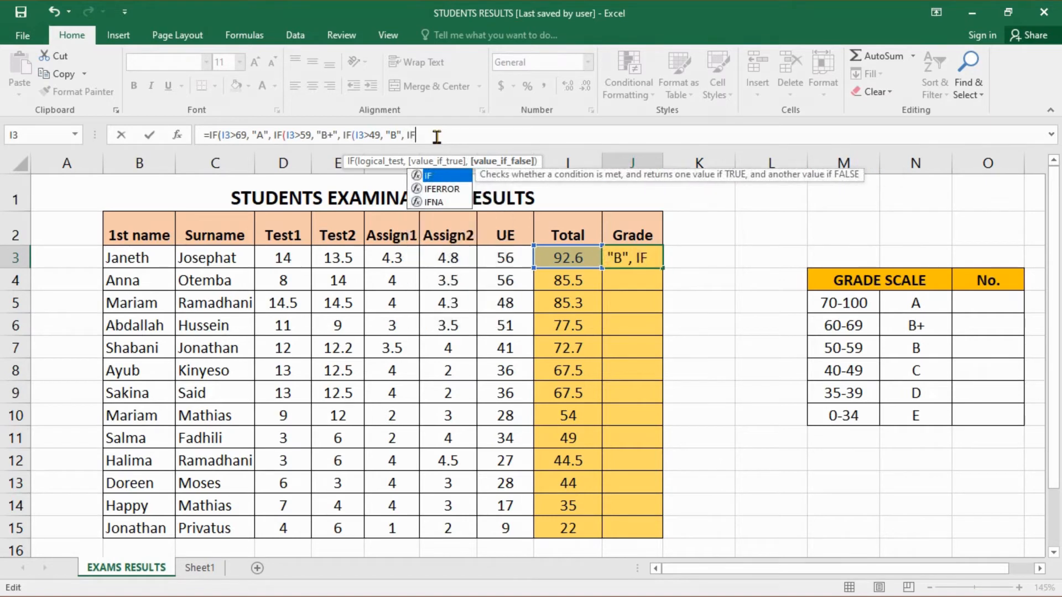
pyautogui.write('(')
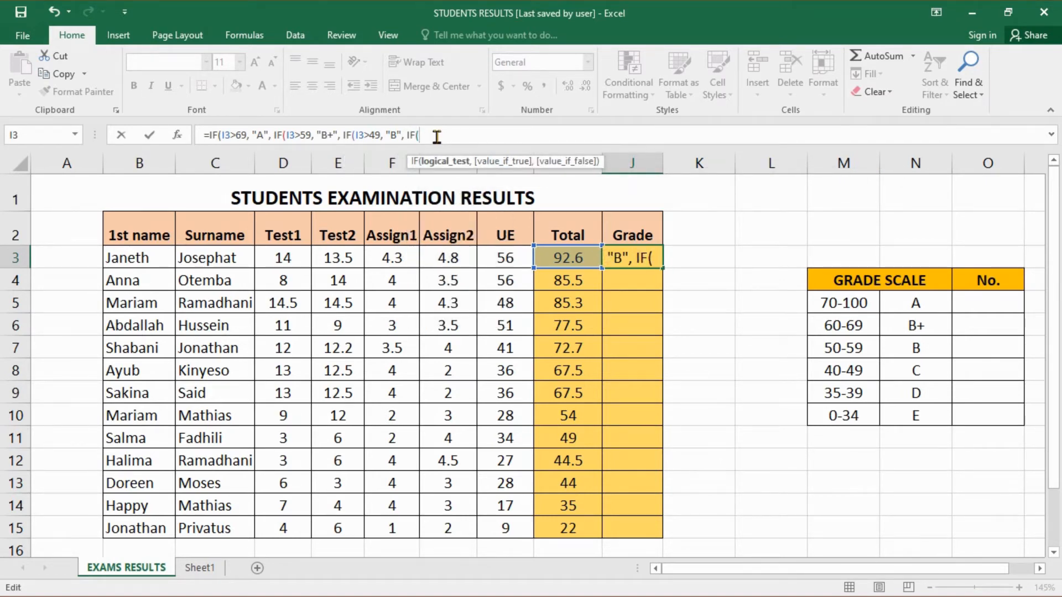
pyautogui.write('I3>39')
pyautogui.write(', ')
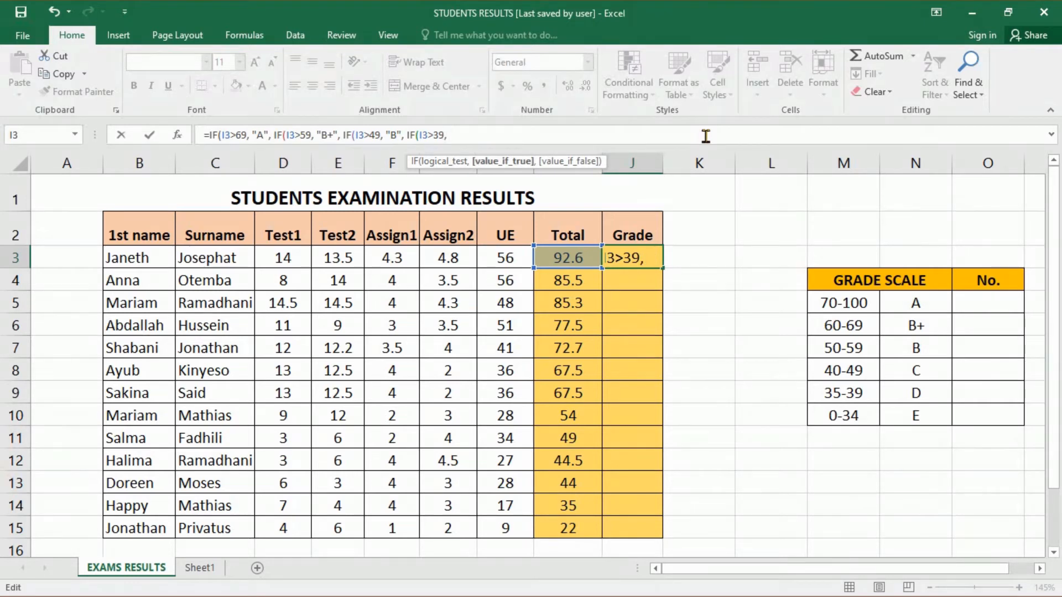
pyautogui.write('"C",')
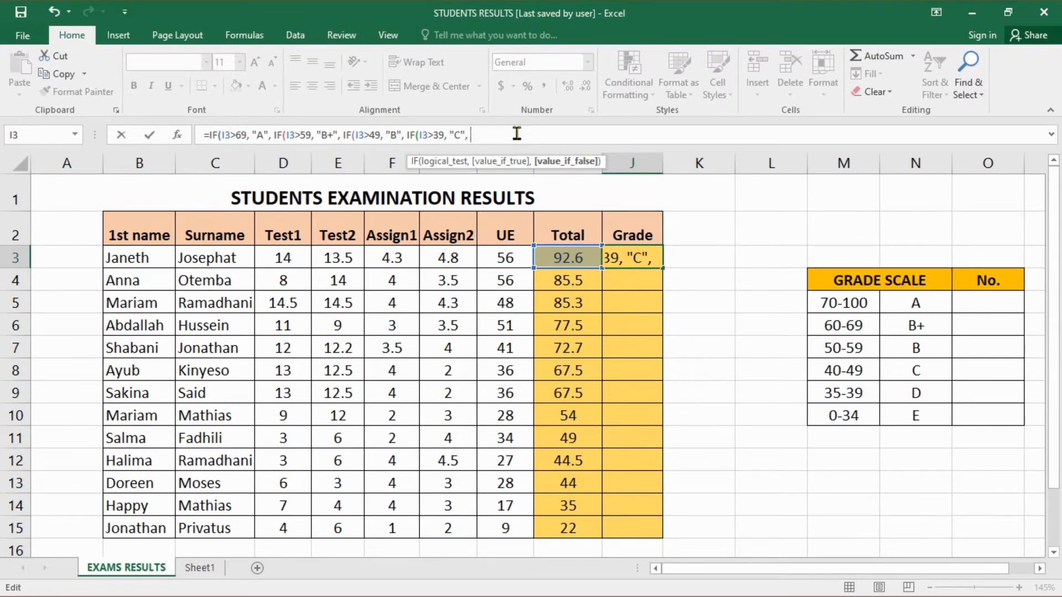
# Step: Add a fifth nested condition, IF(I3>34, "D", as the false value of the "C" condition in the J3 formula
pyautogui.write('IF')
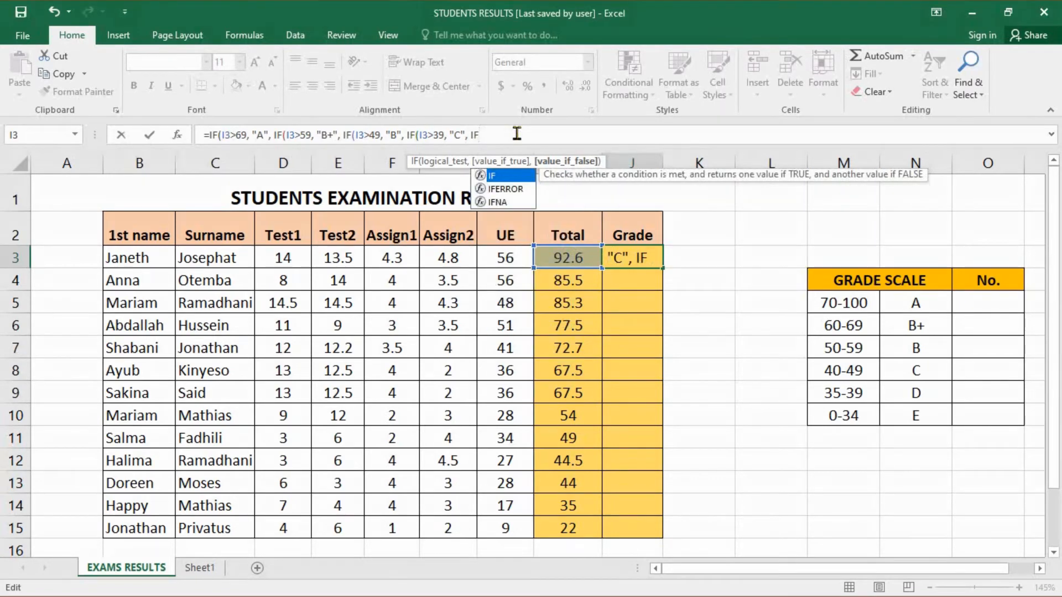
pyautogui.write('(')
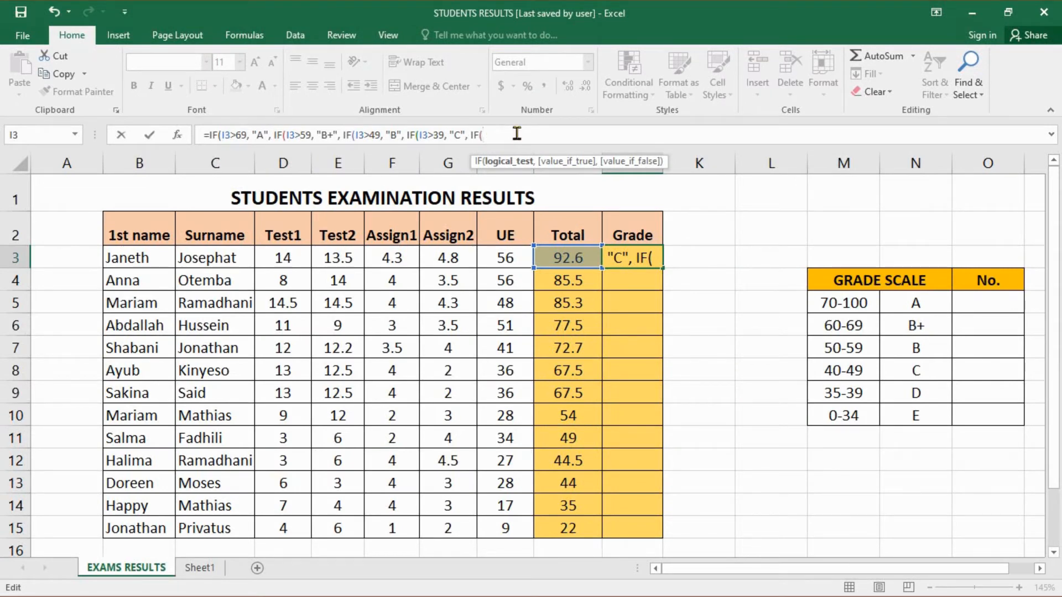
pyautogui.write('I3>')
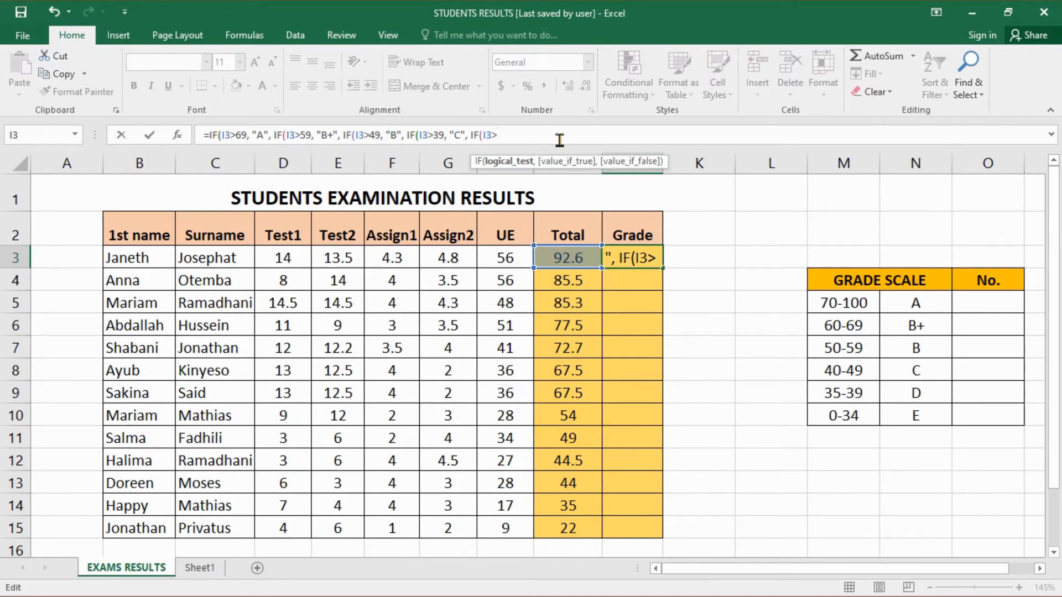
pyautogui.write('34, ')
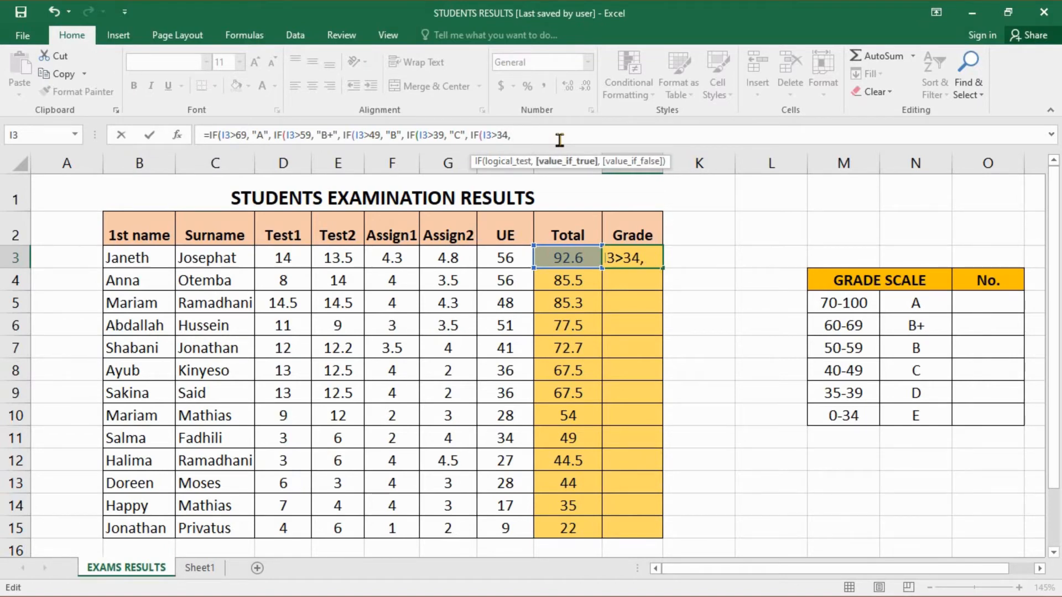
pyautogui.write('"D",')
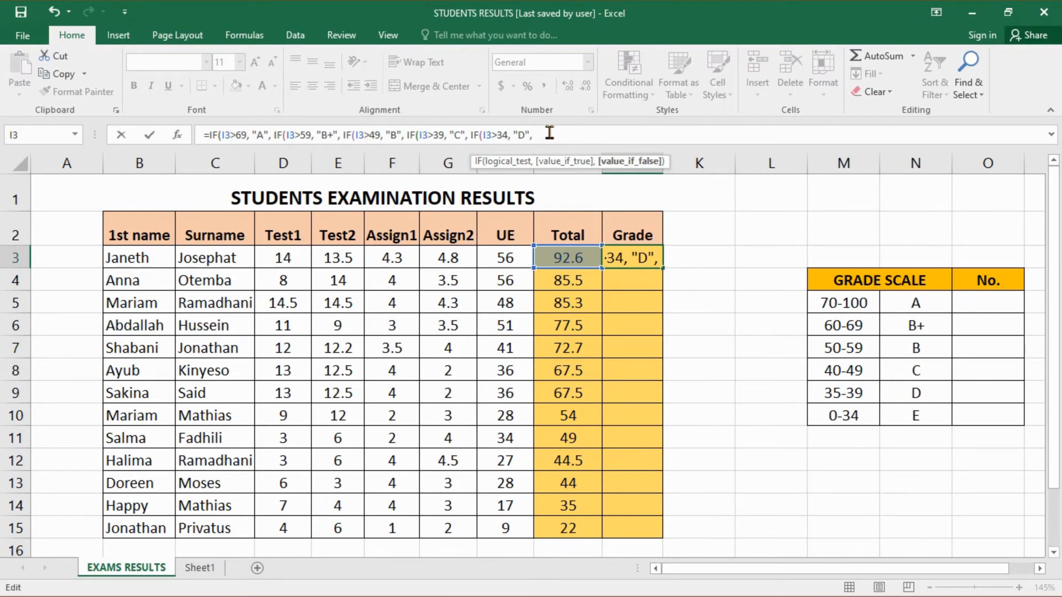
# Step: Finish the J3 grade formula with "E" as the last false value and five closing parentheses, and enter it
pyautogui.write(':')
pyautogui.write('E')
pyautogui.write('"')
pyautogui.write(')))')
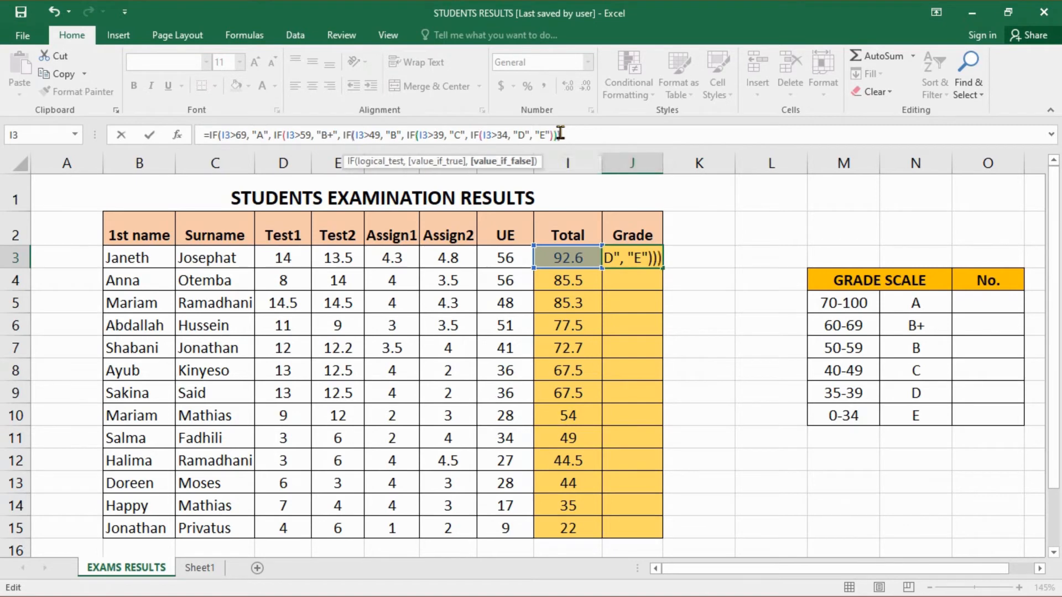
pyautogui.write('))')
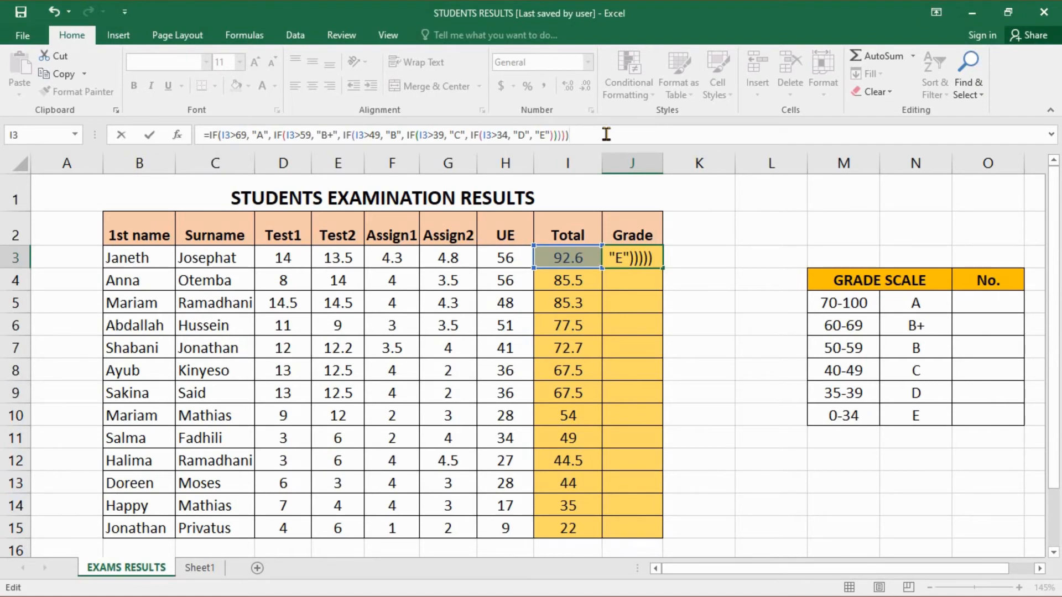
pyautogui.press('Return')
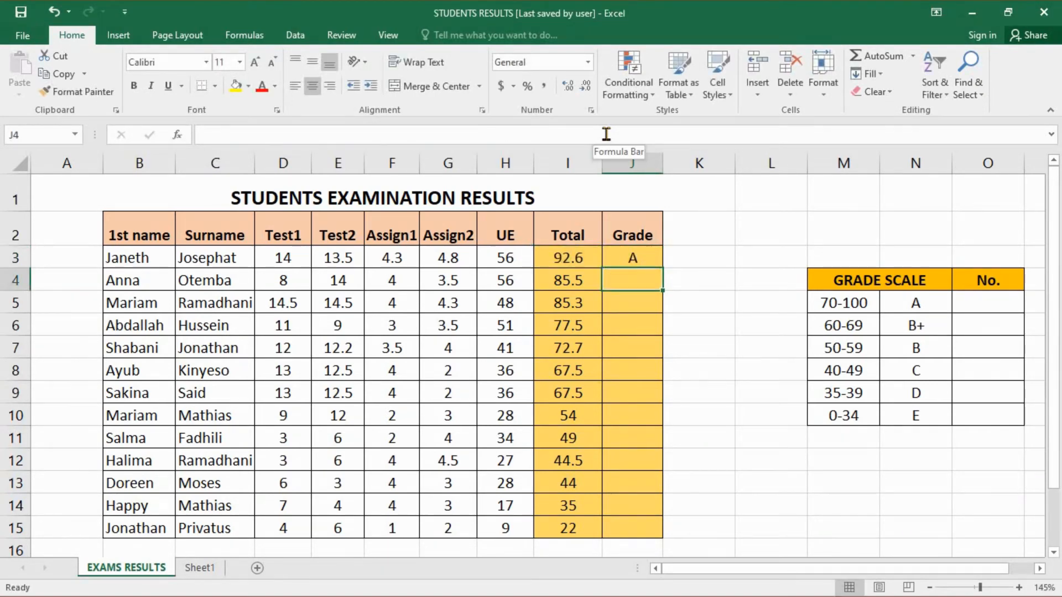
# Step: Fill the grade formula from J3 down through J15 for the remaining students and reselect J3
pyautogui.click(633, 259)
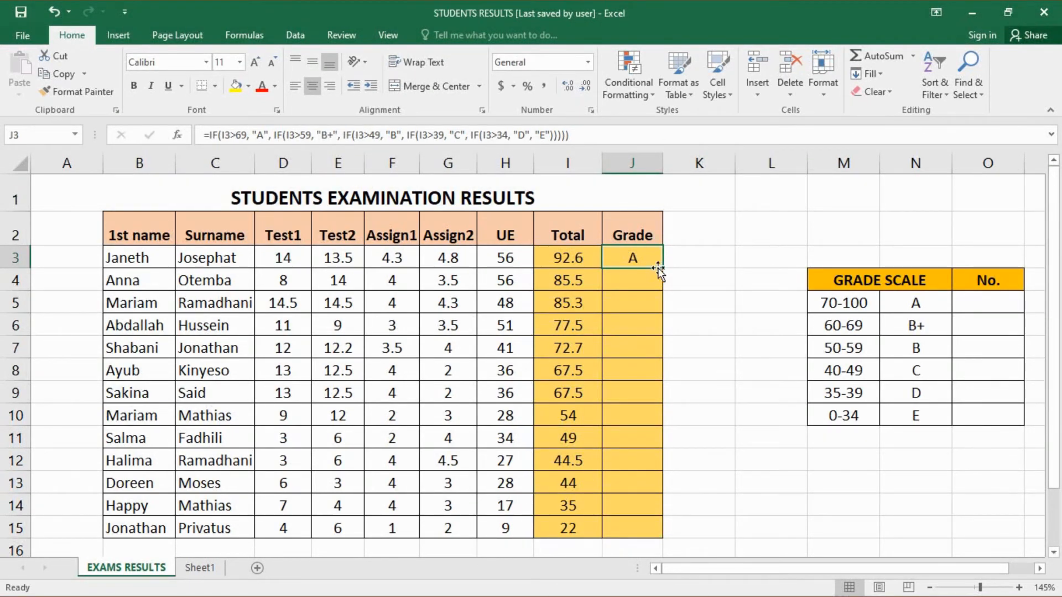
pyautogui.moveTo(662, 266); pyautogui.dragTo(654, 531)
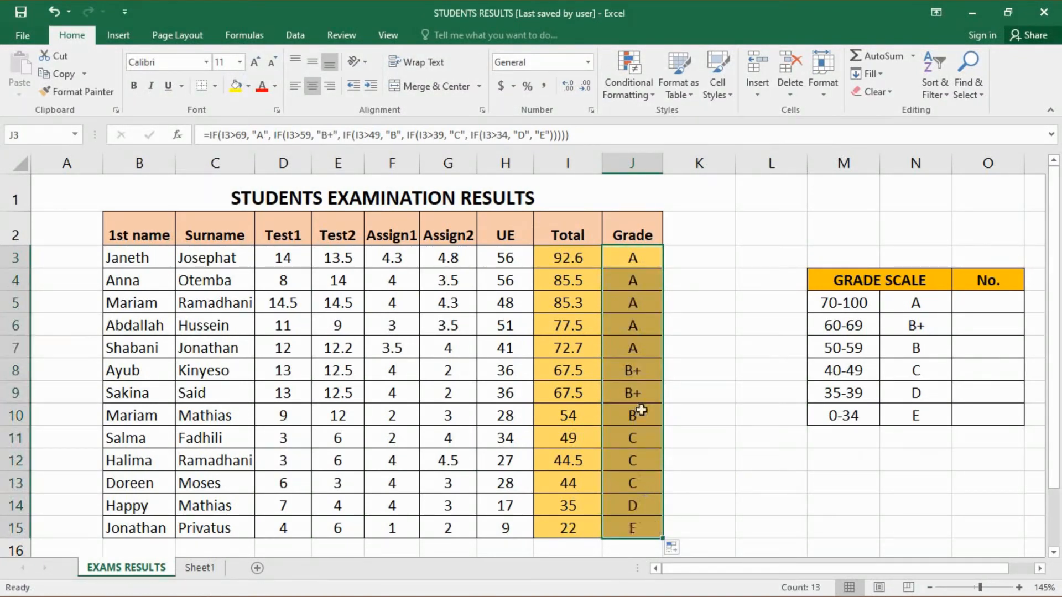
pyautogui.click(709, 452)
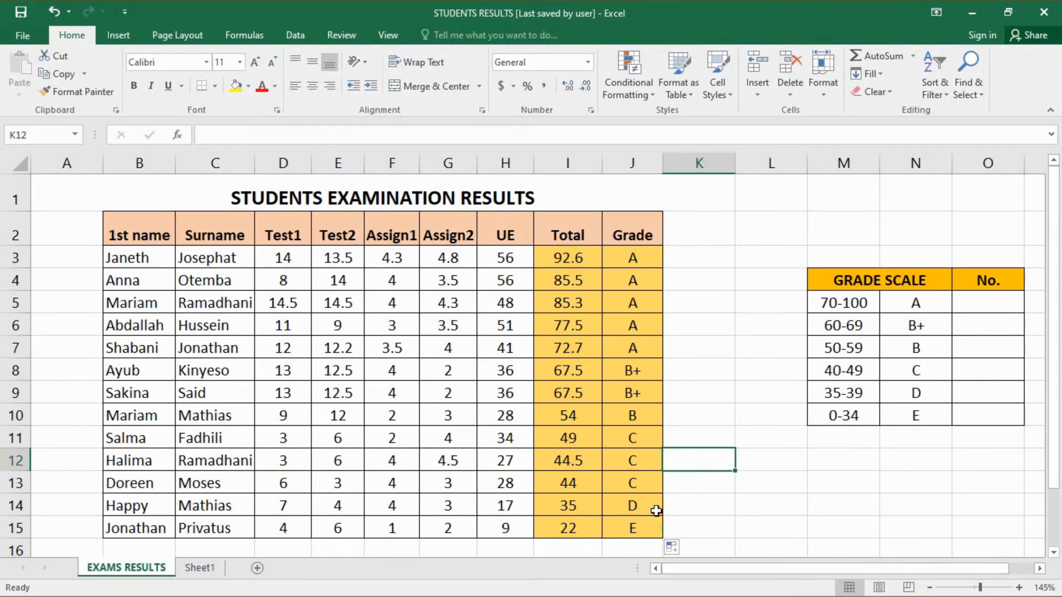
pyautogui.click(636, 261)
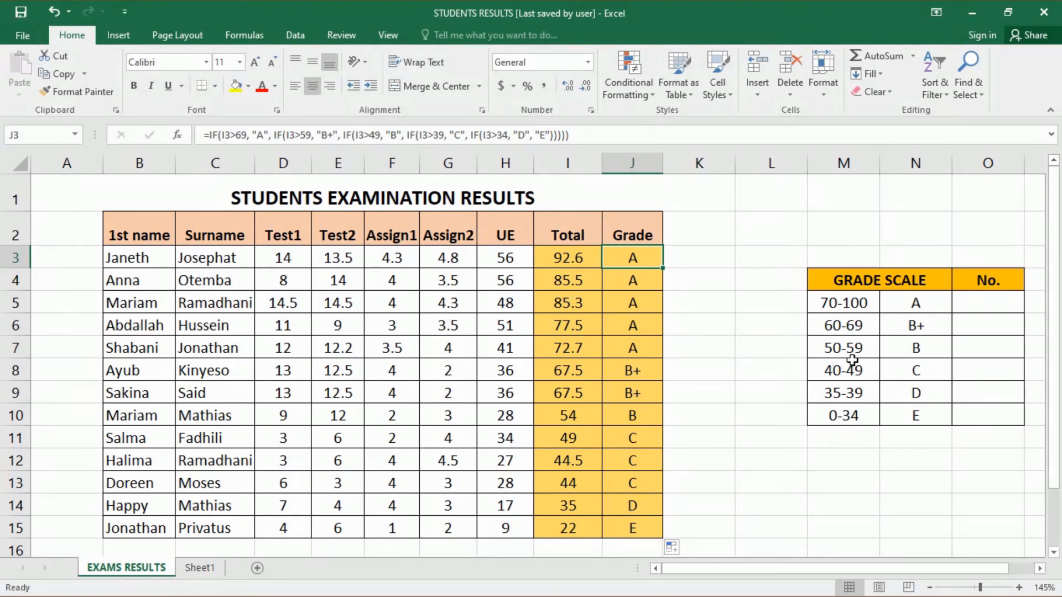
# Step: Start a COUNTIF formula in cell O5, the No. cell for grade A
pyautogui.click(974, 303)
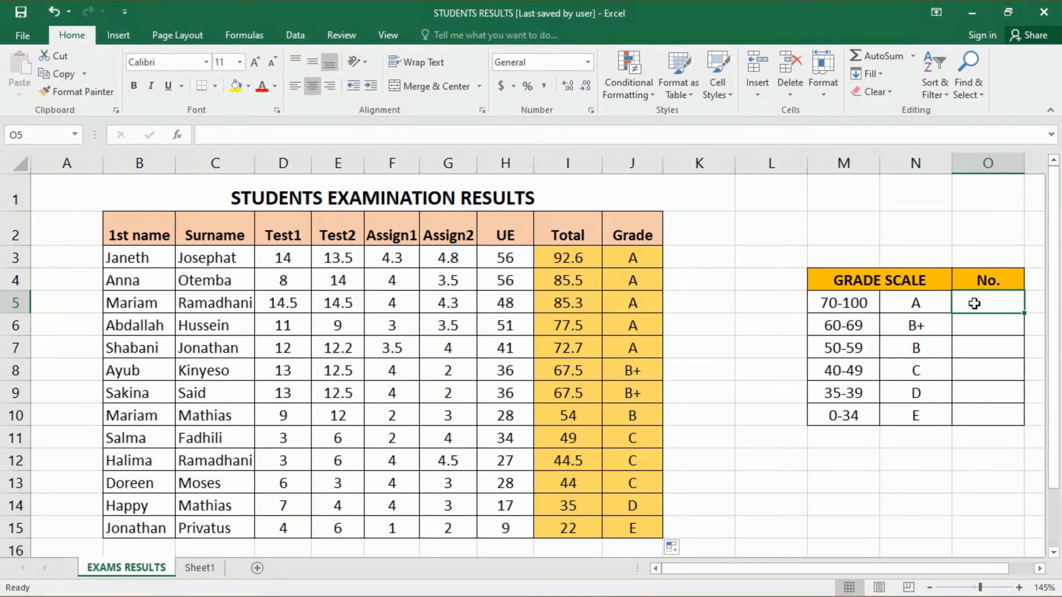
pyautogui.write('COU')
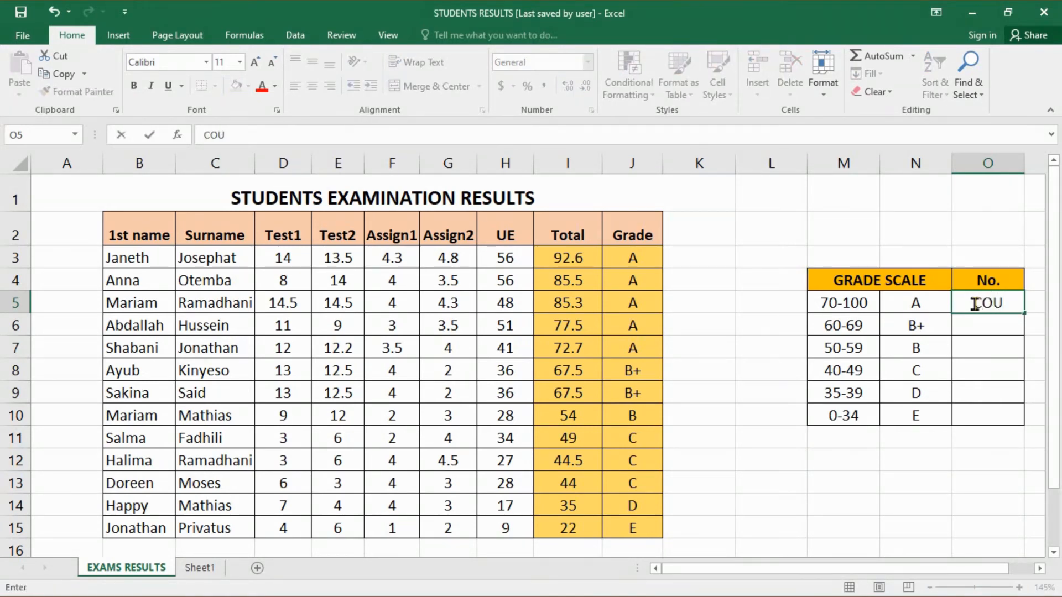
pyautogui.press('BackSpace')
pyautogui.press('BackSpace')
pyautogui.press('BackSpace')
pyautogui.write('=')
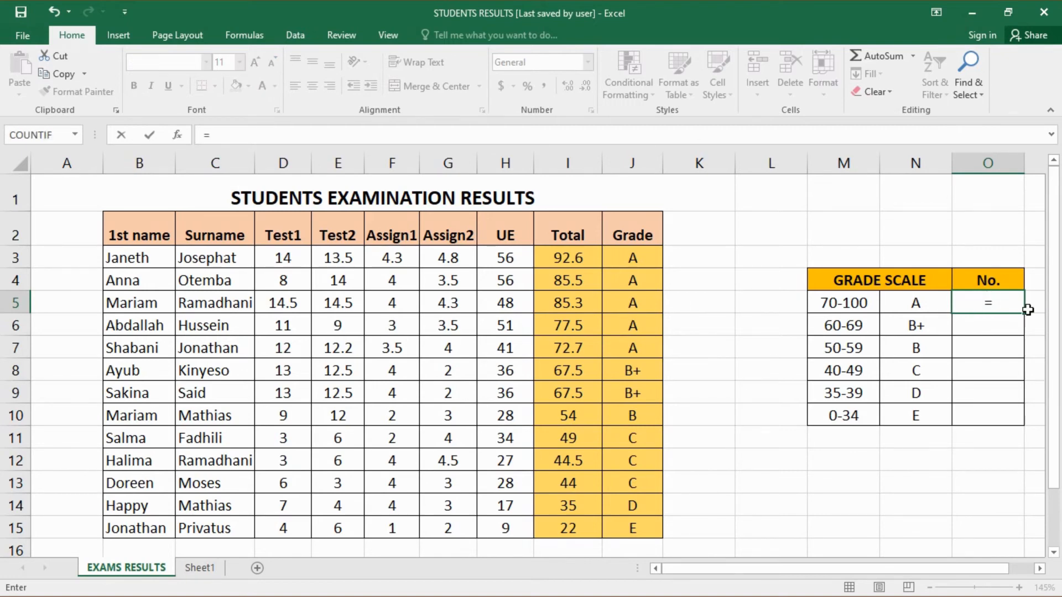
pyautogui.write('COUNT')
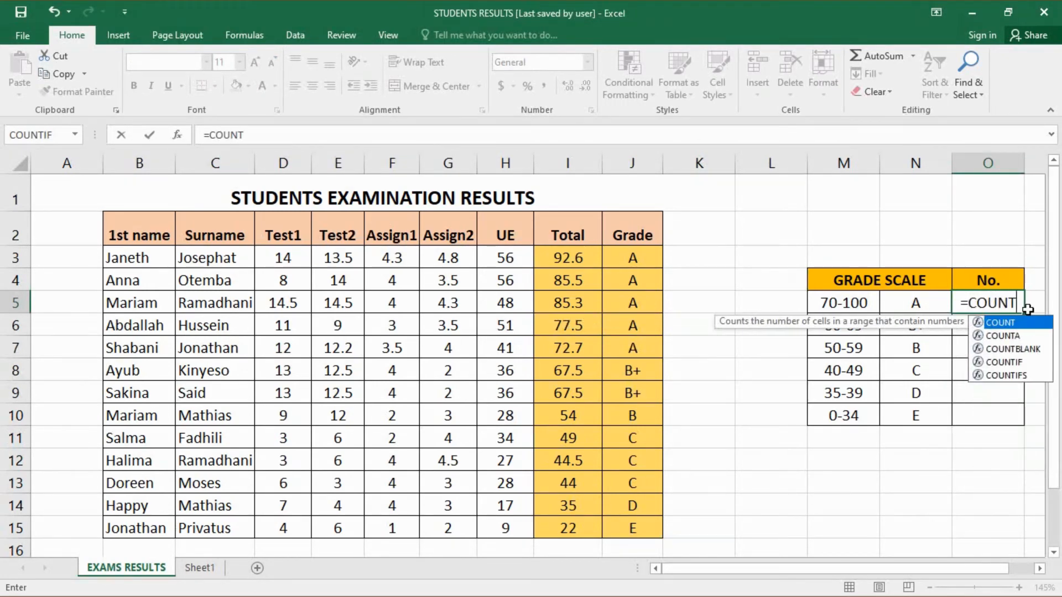
pyautogui.click(1014, 365)
pyautogui.doubleClick(1012, 363)
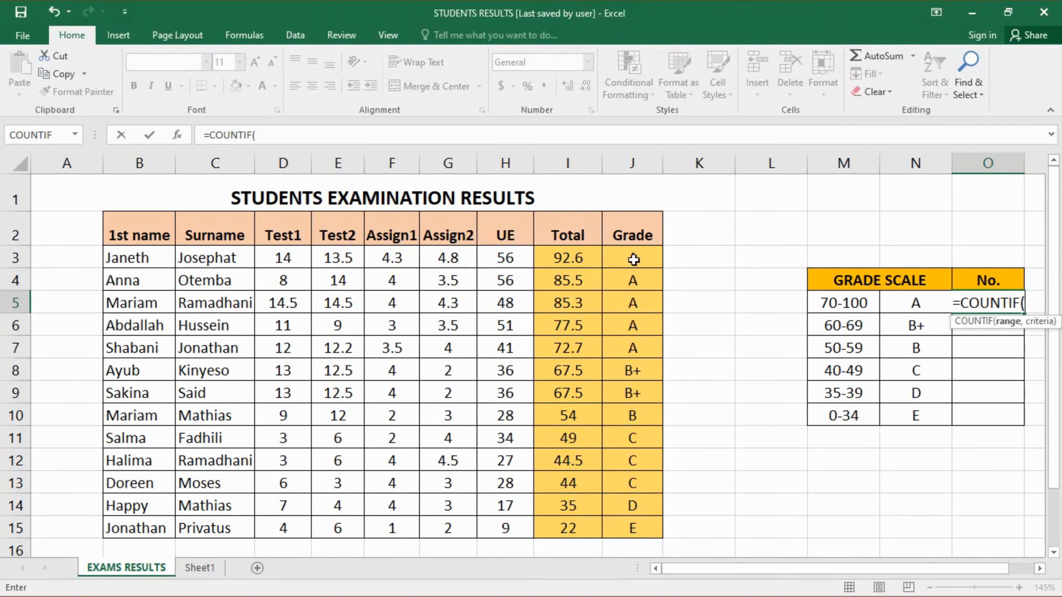
# Step: Complete the O5 COUNTIF formula with the range J3:J15 and the criterion "A"
pyautogui.moveTo(633, 256); pyautogui.dragTo(649, 523)
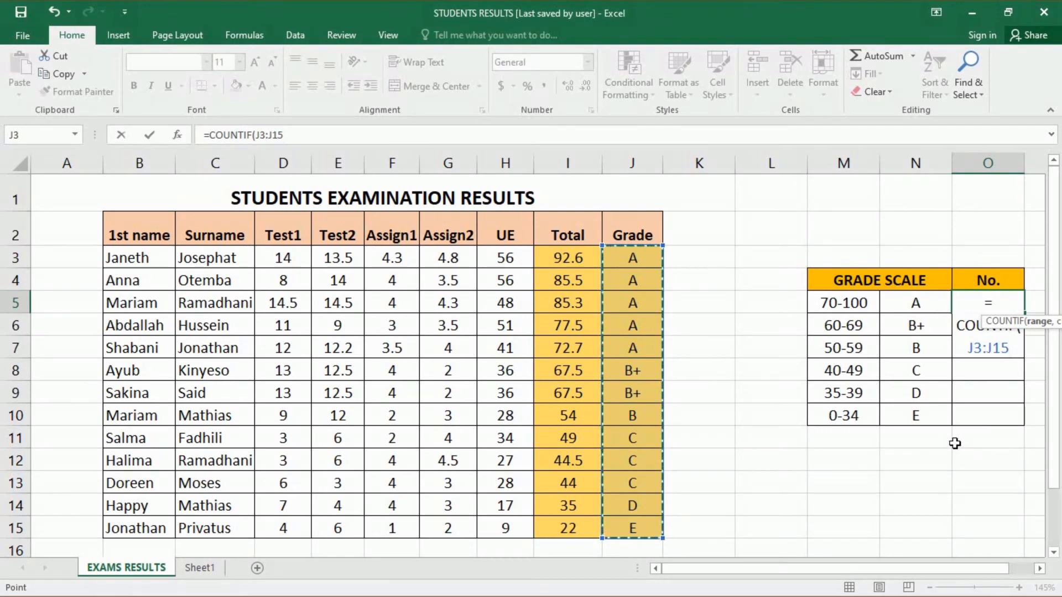
pyautogui.write(',')
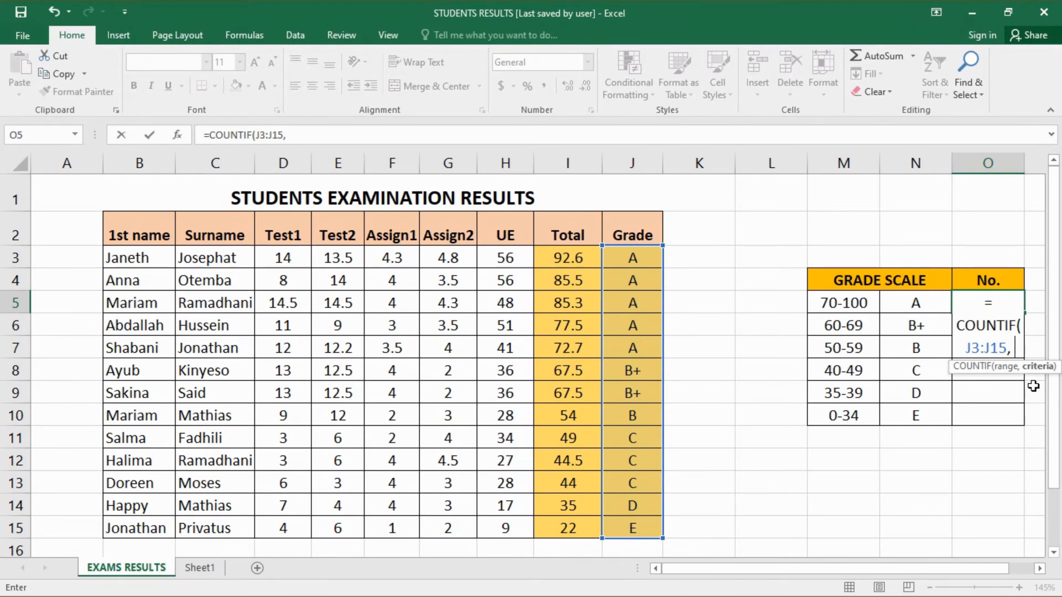
pyautogui.write('"A"')
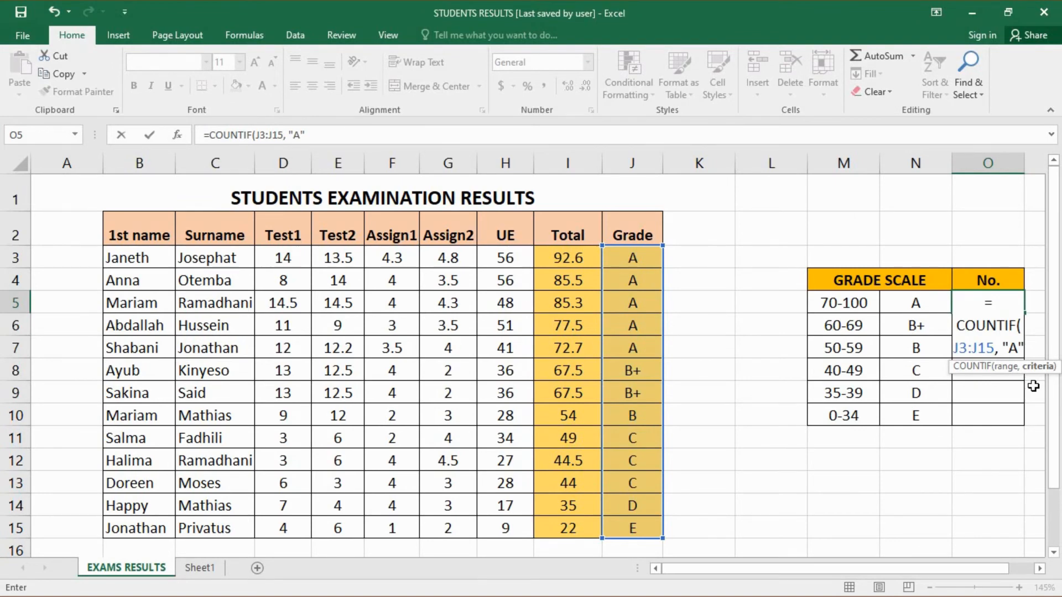
pyautogui.write(')')
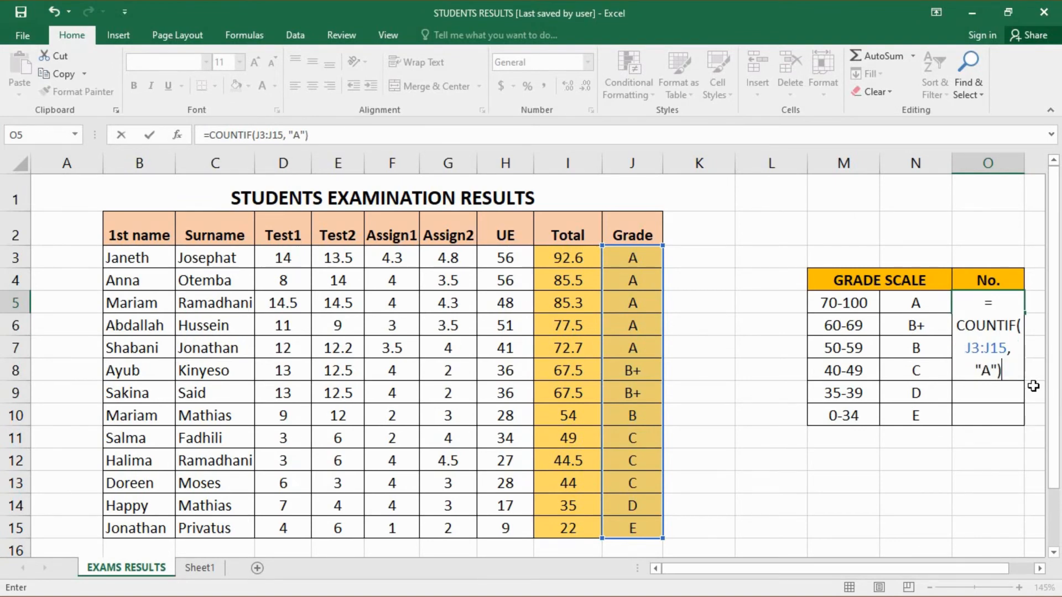
pyautogui.press('Return')
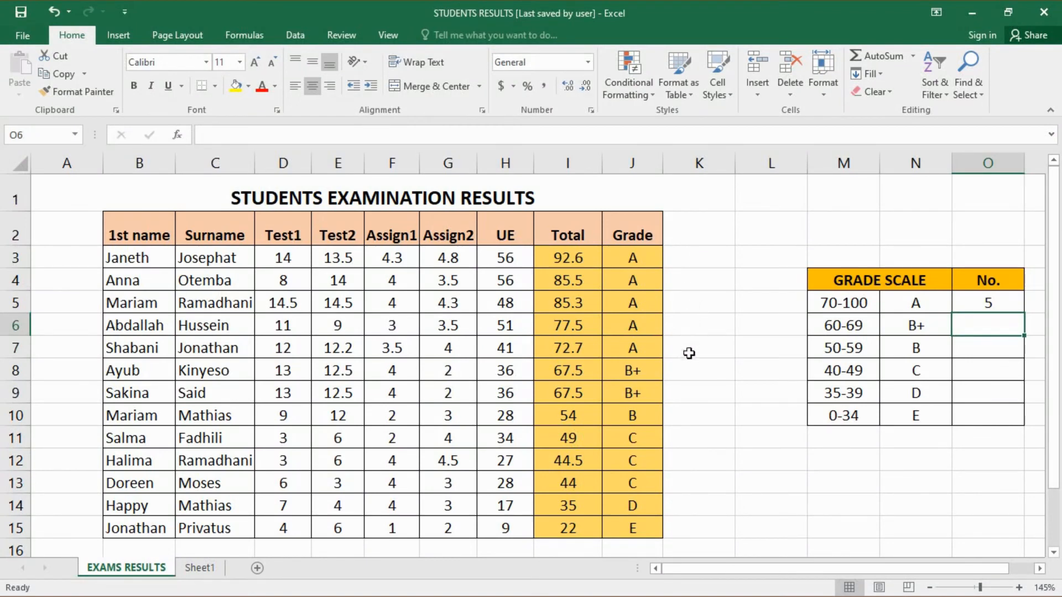
# Step: Fill the COUNTIF formula from O5 down through O10 for the other grades in the grade scale
pyautogui.click(1000, 302)
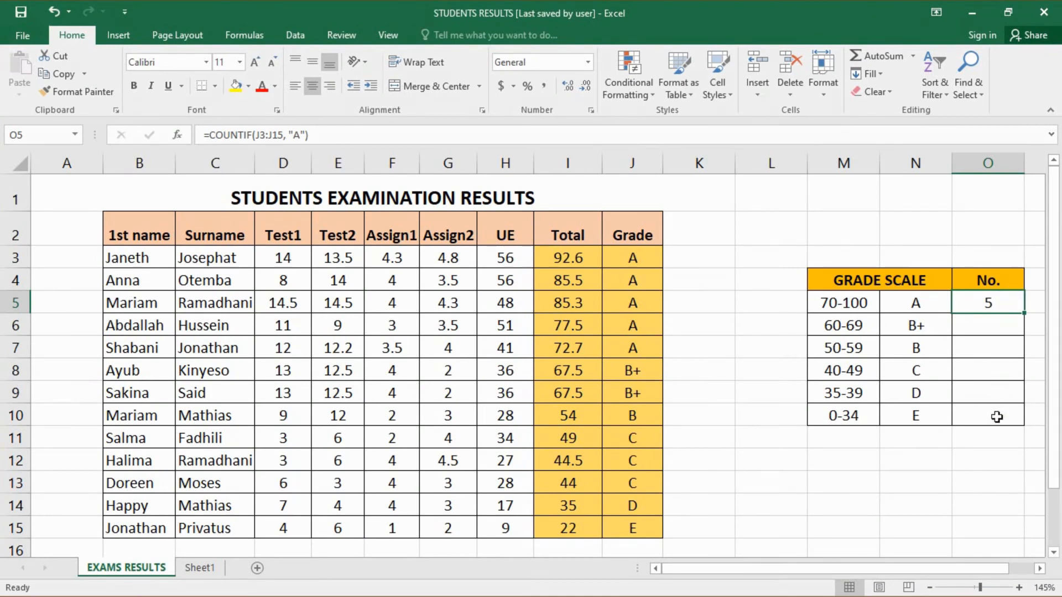
pyautogui.click(993, 340)
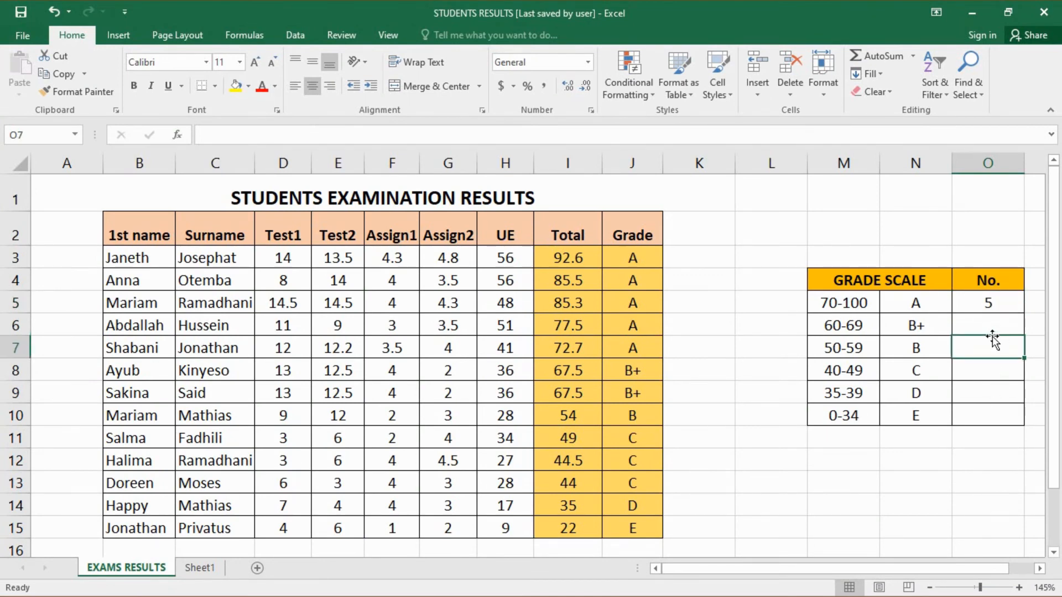
pyautogui.click(991, 331)
pyautogui.click(1011, 303)
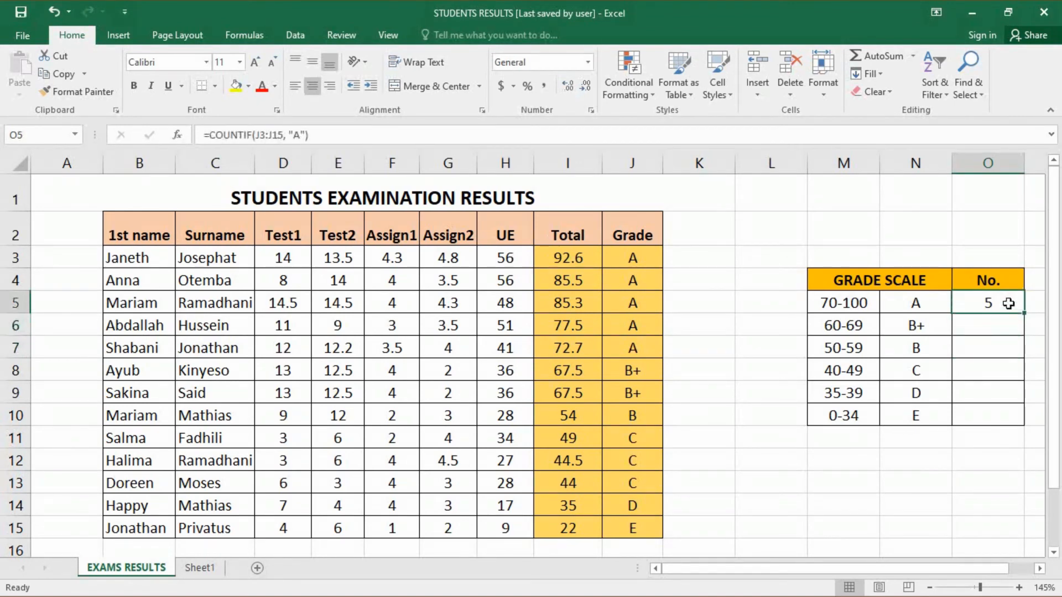
pyautogui.moveTo(1024, 313); pyautogui.dragTo(1023, 429)
pyautogui.click(1014, 410)
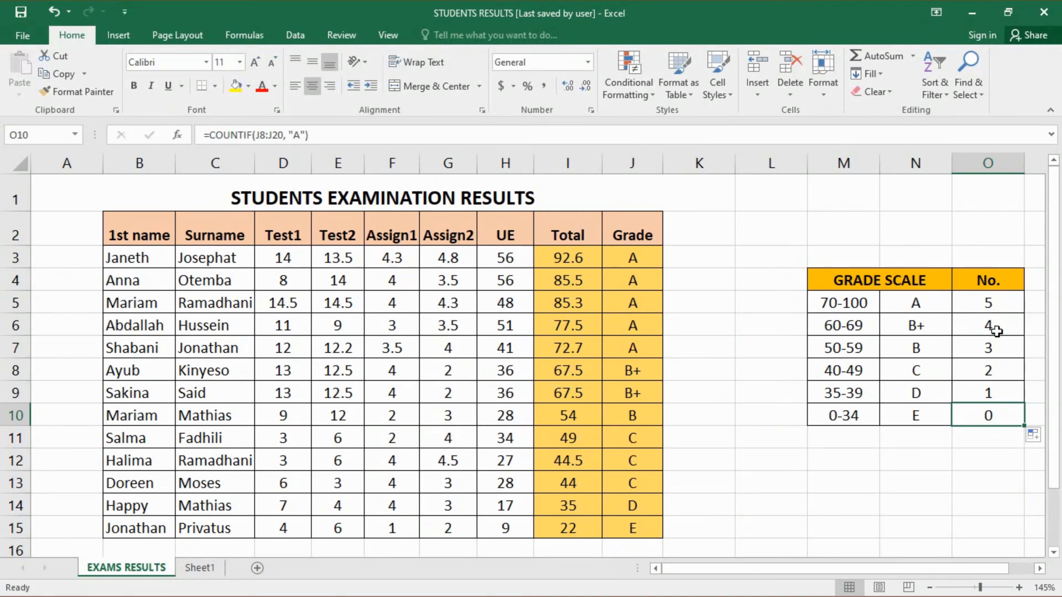
# Step: Change the criterion of the COUNTIF formula in O6 to "B+" and reselect the cell
pyautogui.click(996, 331)
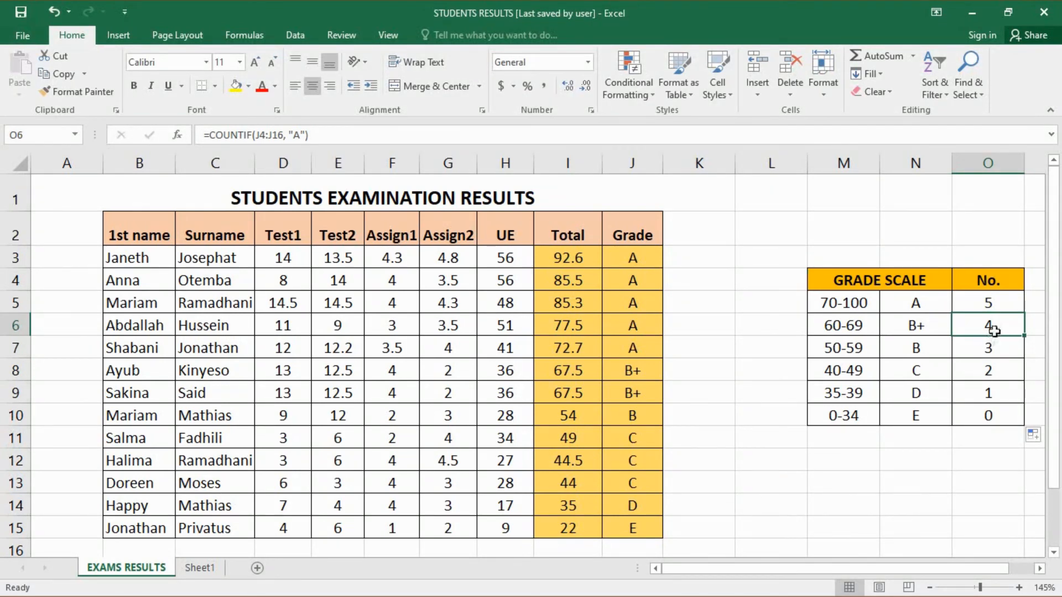
pyautogui.doubleClick(994, 330)
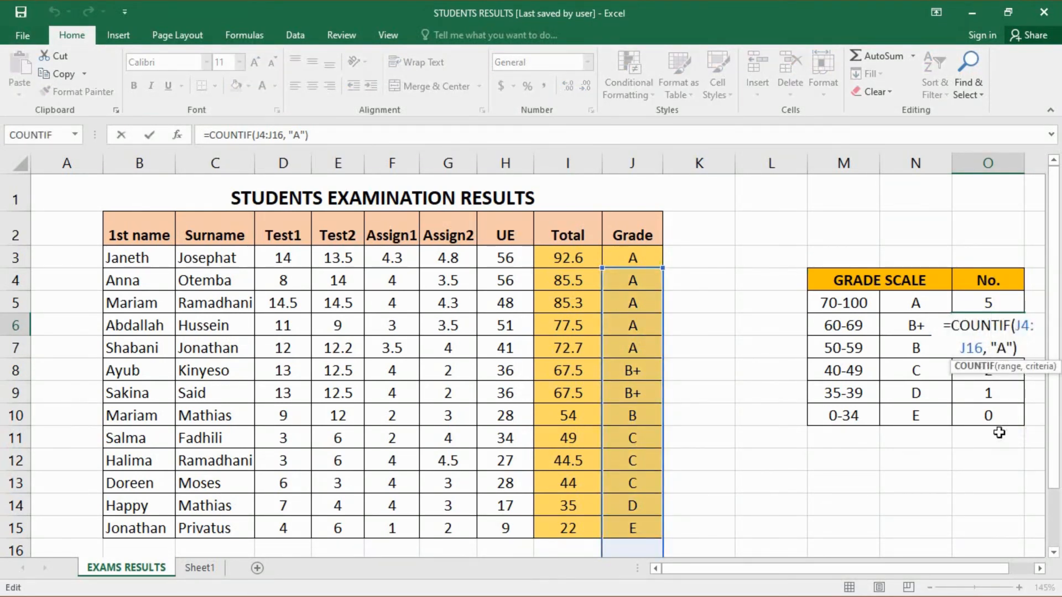
pyautogui.click(1005, 349)
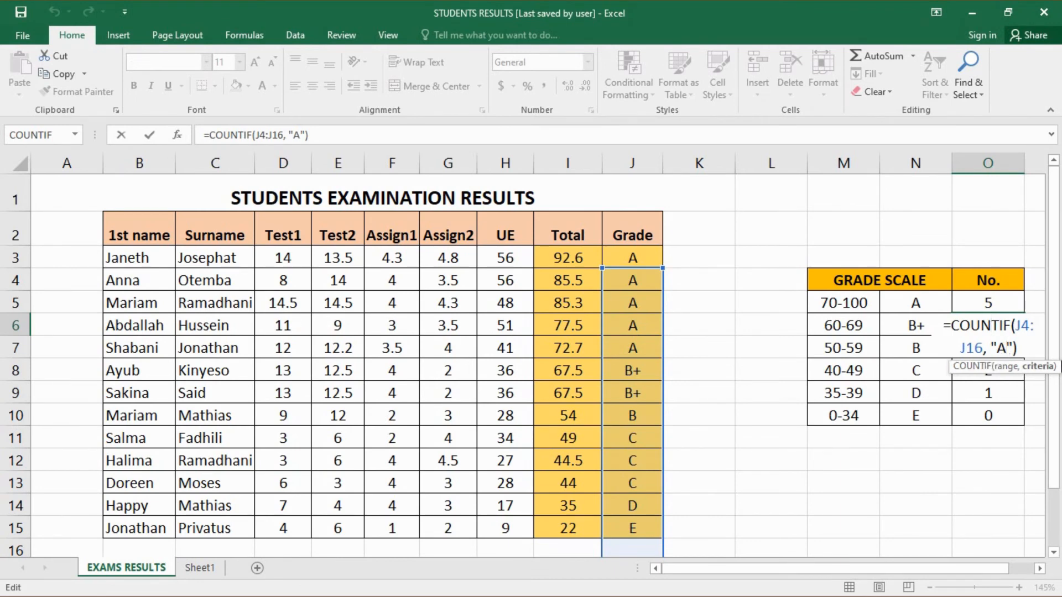
pyautogui.press('BackSpace')
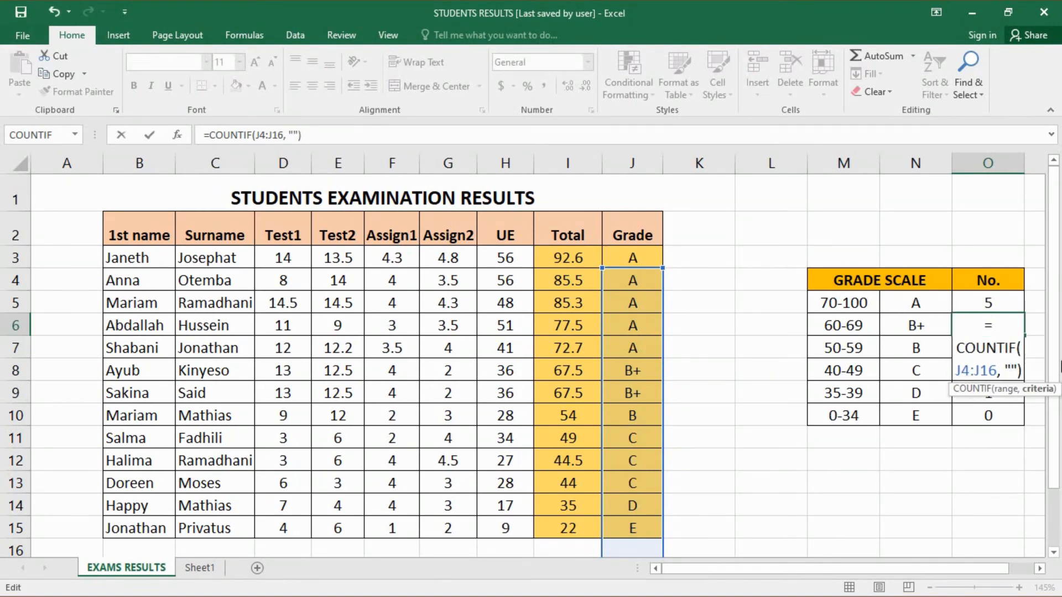
pyautogui.write('B')
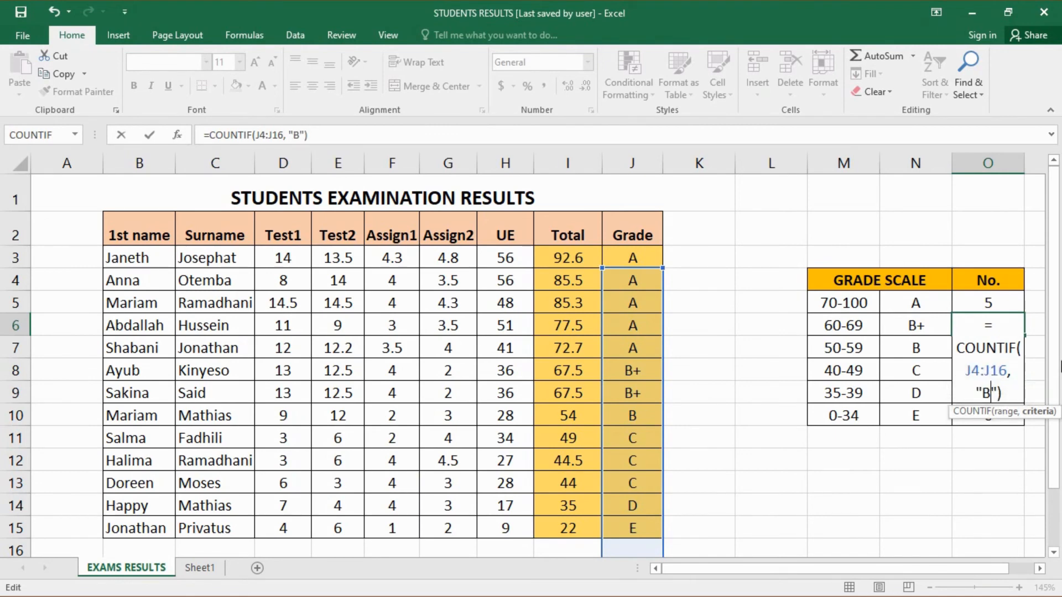
pyautogui.write('+')
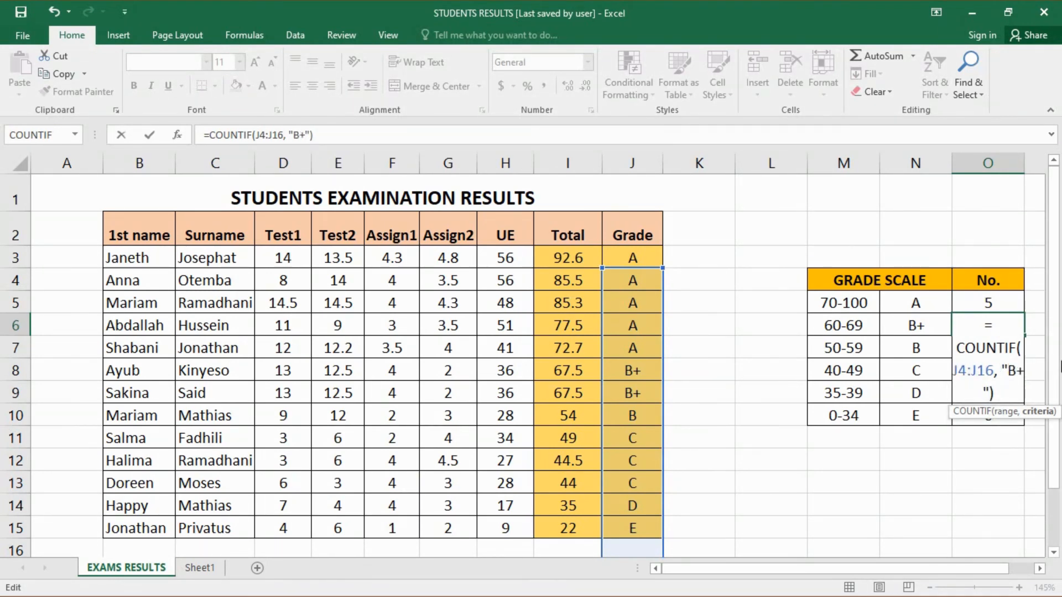
pyautogui.click(325, 139)
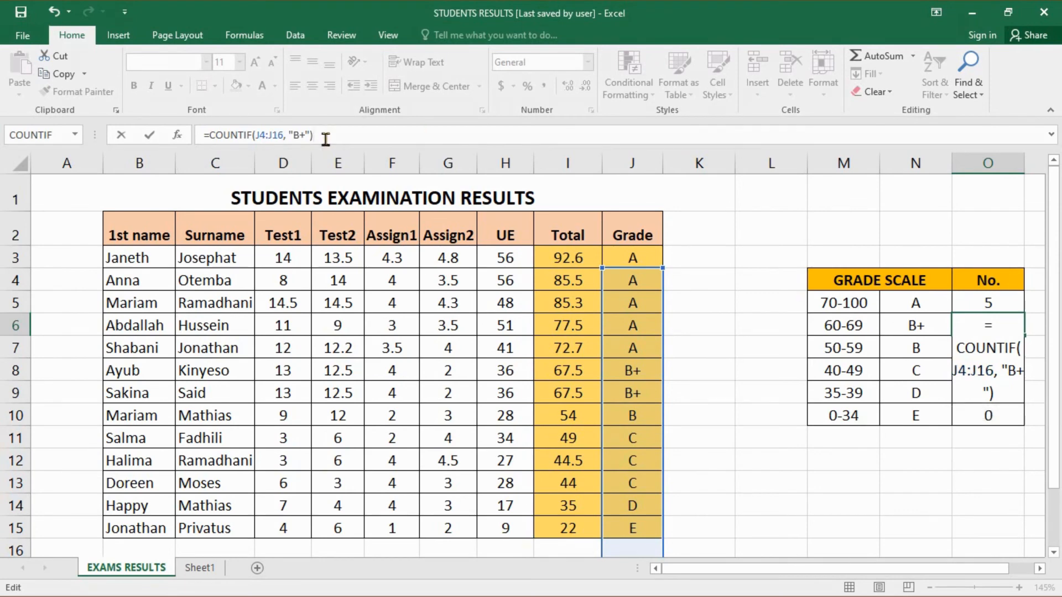
pyautogui.press('Return')
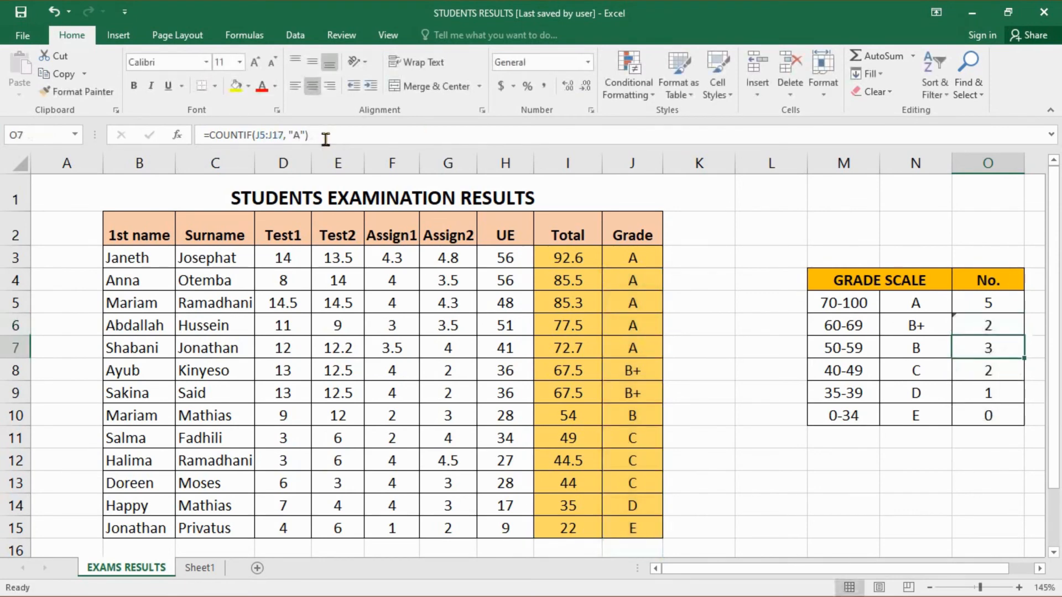
pyautogui.click(1005, 325)
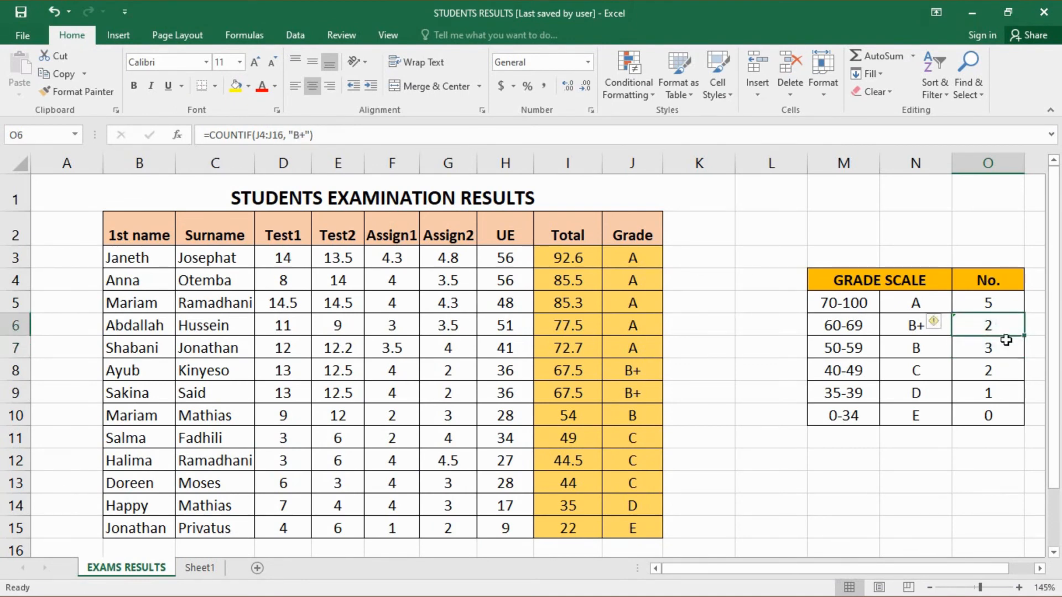
# Step: Change the criterion of the COUNTIF formula in O7 to "B"
pyautogui.click(1006, 348)
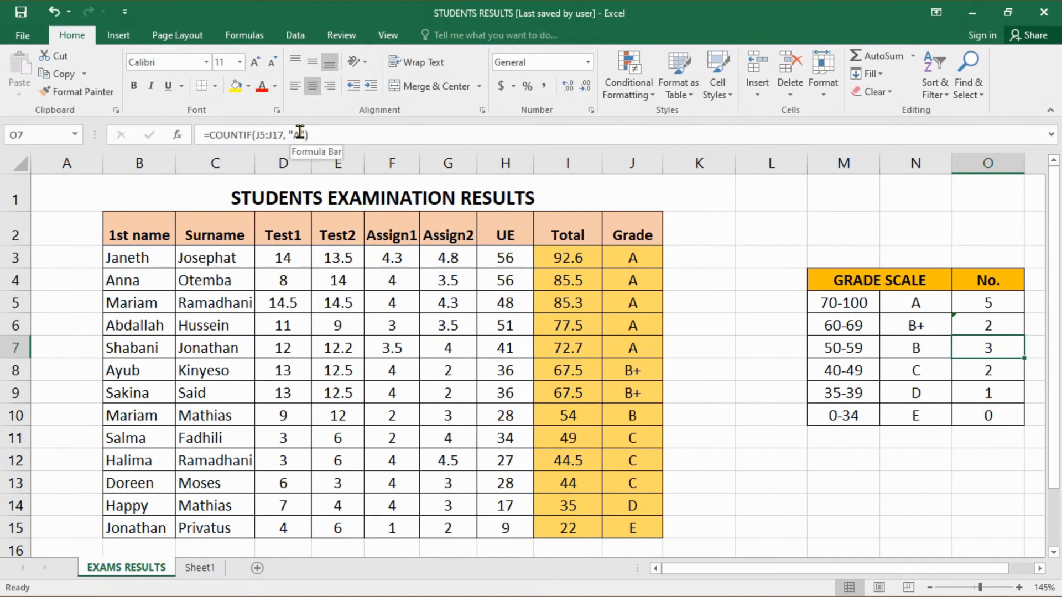
pyautogui.click(340, 135)
pyautogui.press('BackSpace')
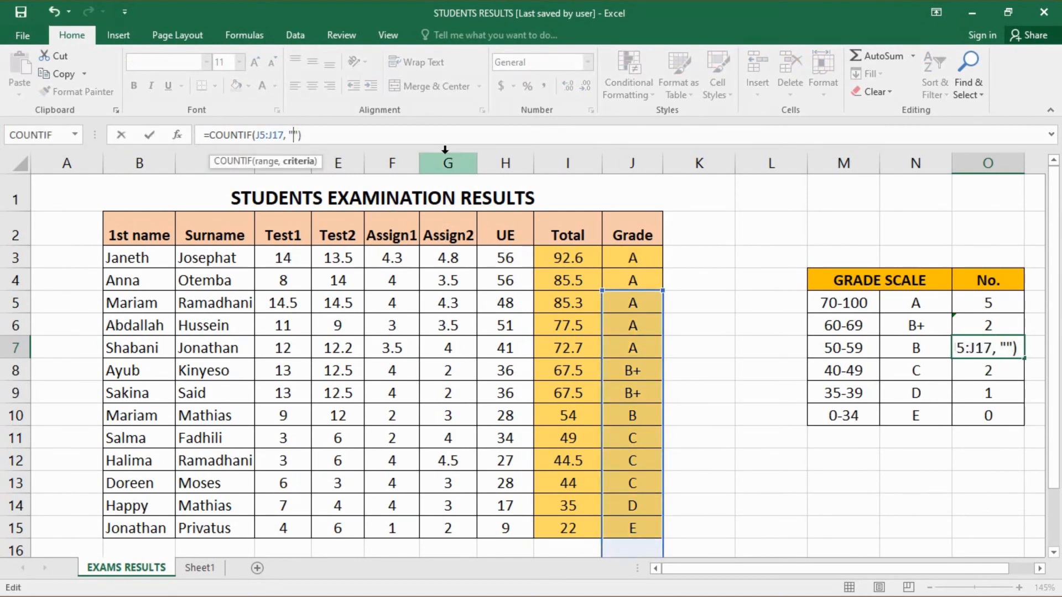
pyautogui.write('B')
pyautogui.click(427, 134)
pyautogui.press('Return')
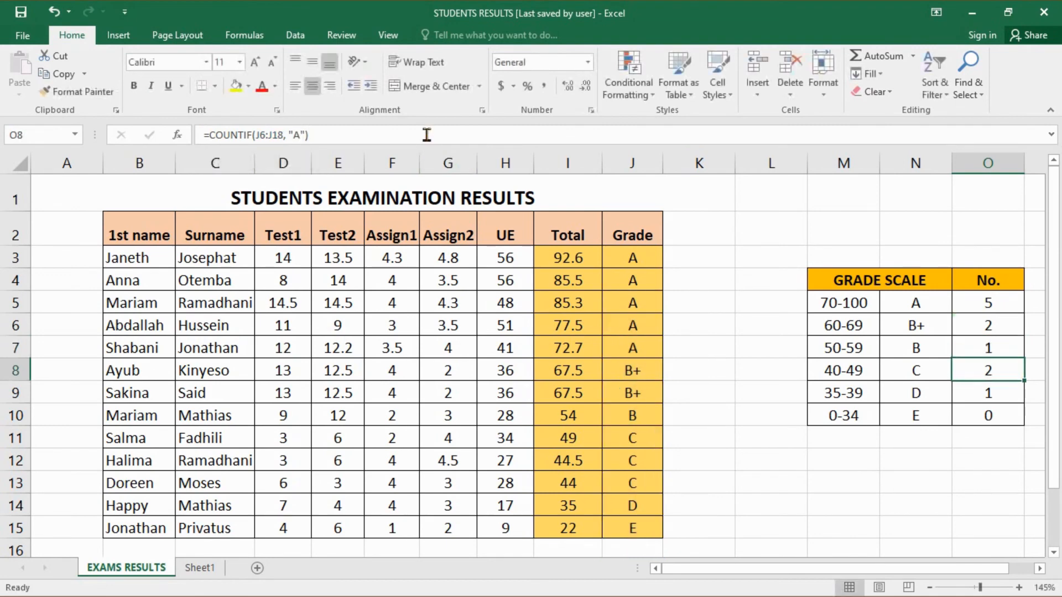
# Step: Change the criterion of the COUNTIF formula in O8 to "C"
pyautogui.doubleClick(991, 375)
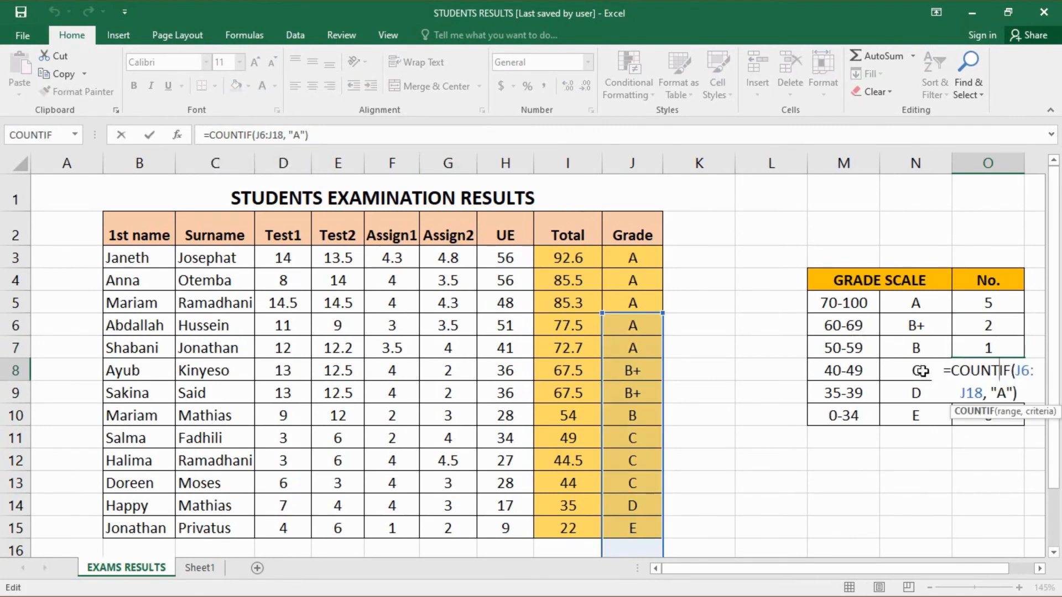
pyautogui.click(299, 135)
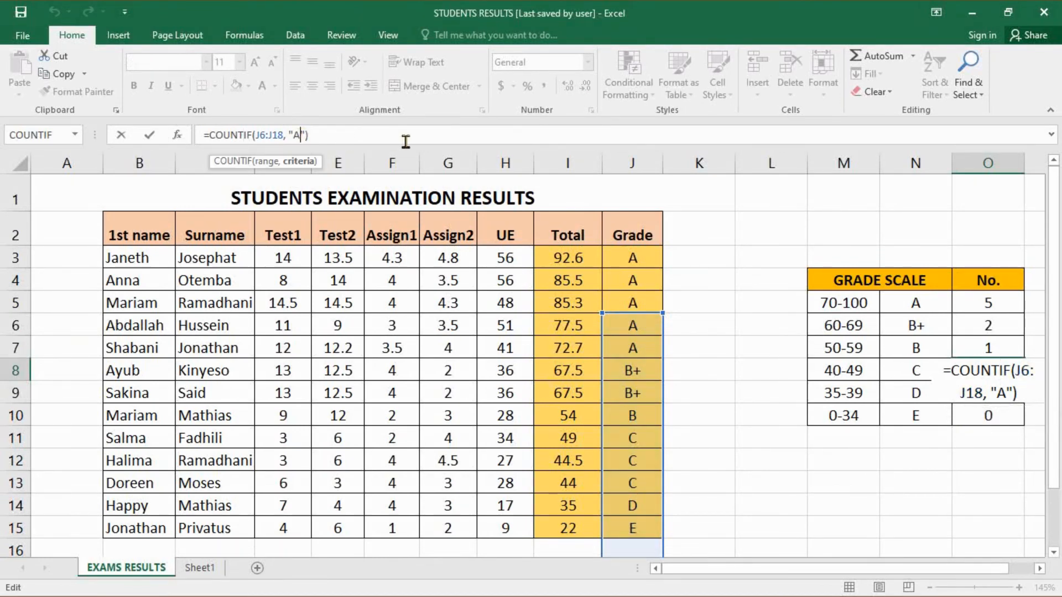
pyautogui.press('BackSpace')
pyautogui.write('C')
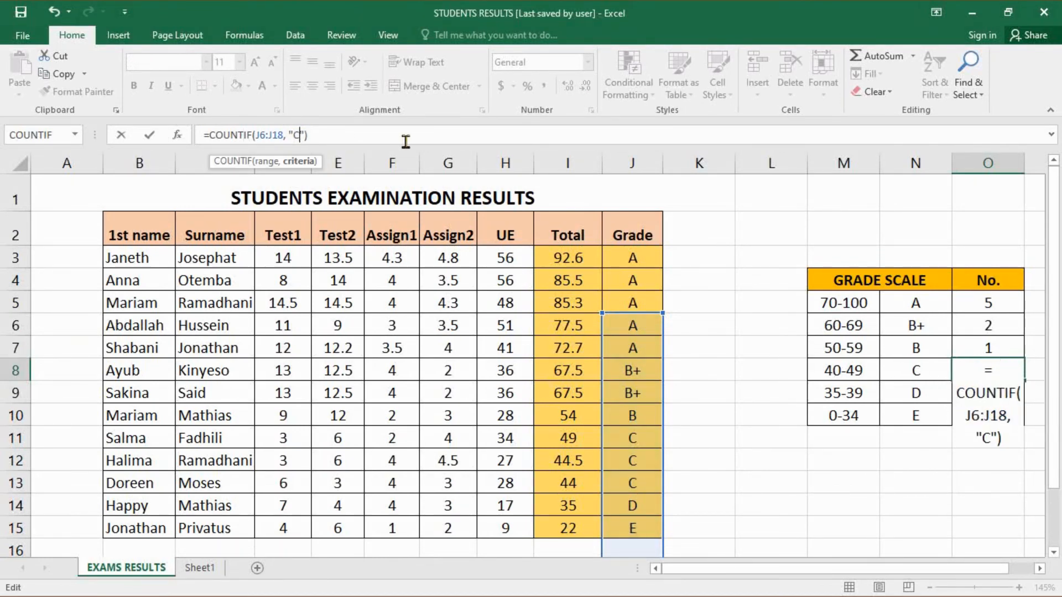
pyautogui.click(415, 133)
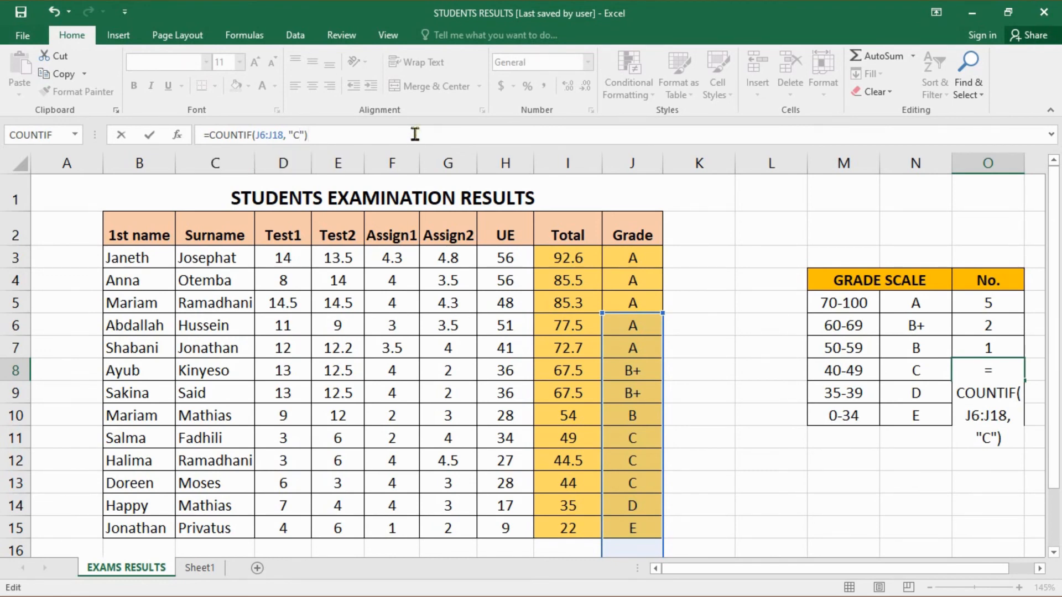
pyautogui.press('Return')
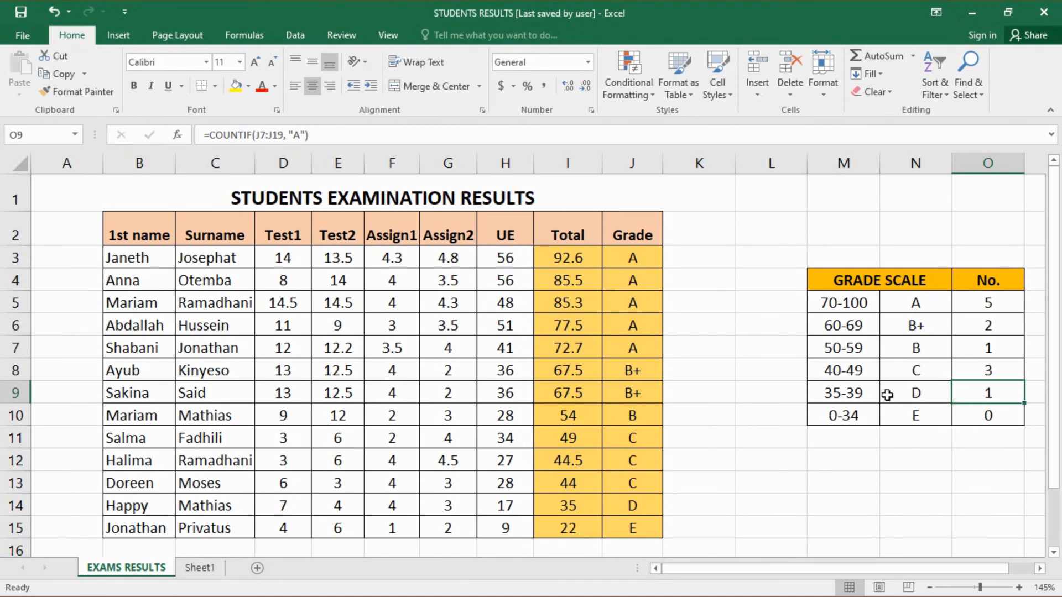
# Step: Change the criterion of the COUNTIF formula in O9 to "D"
pyautogui.click(296, 134)
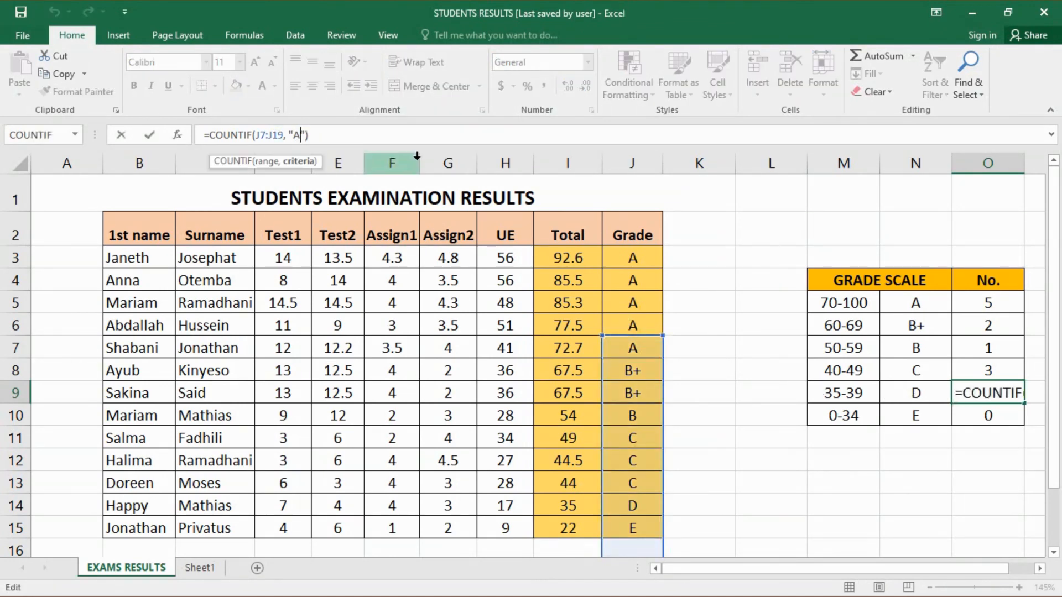
pyautogui.press('BackSpace')
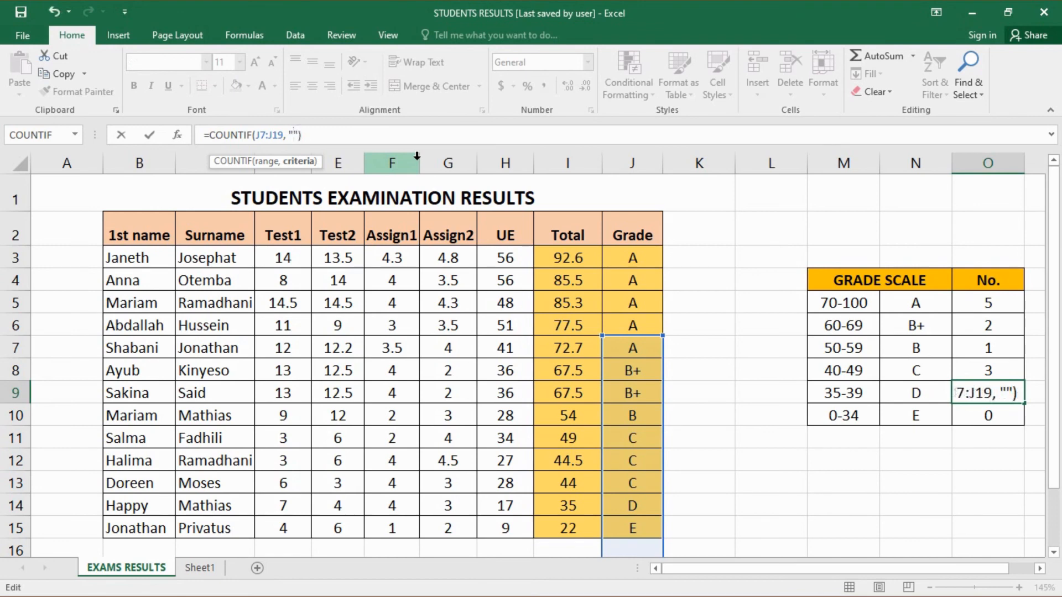
pyautogui.write('D')
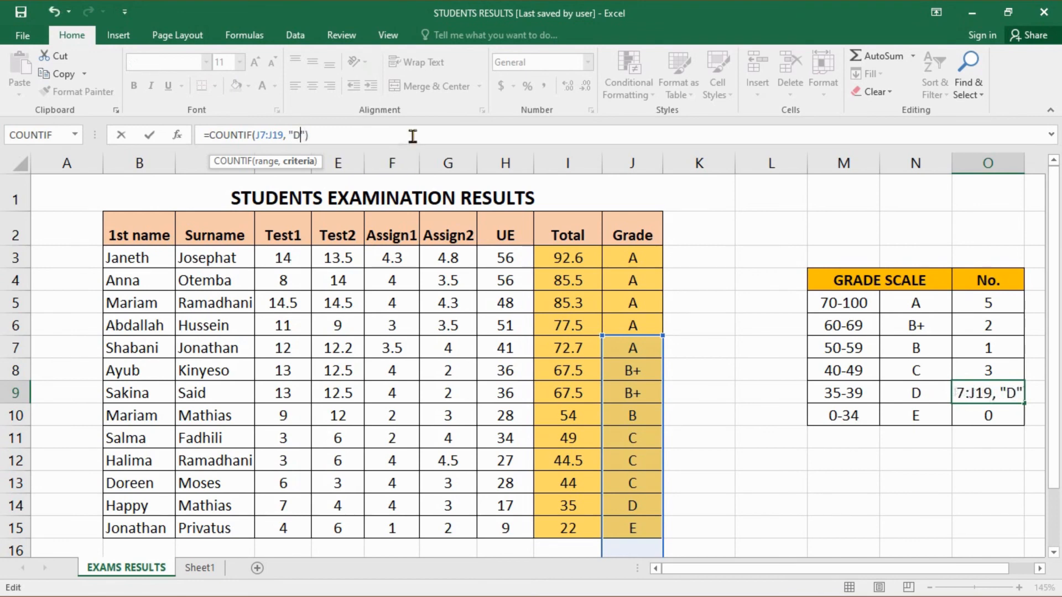
pyautogui.click(413, 136)
pyautogui.press('Return')
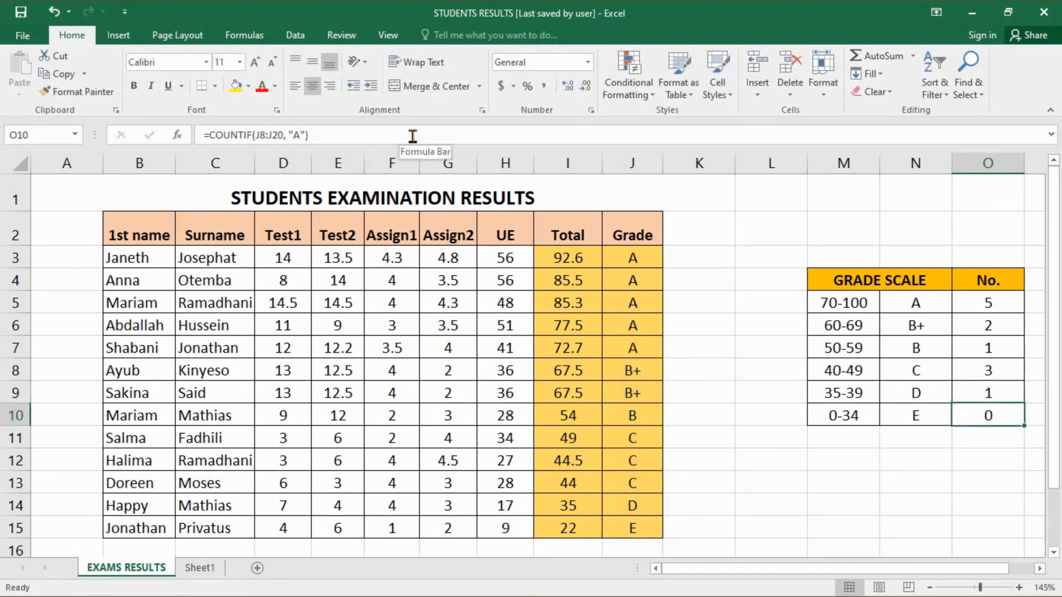
# Step: Change the criterion of the COUNTIF formula in O10 to "E" and select an empty cell below the grade scale
pyautogui.click(301, 135)
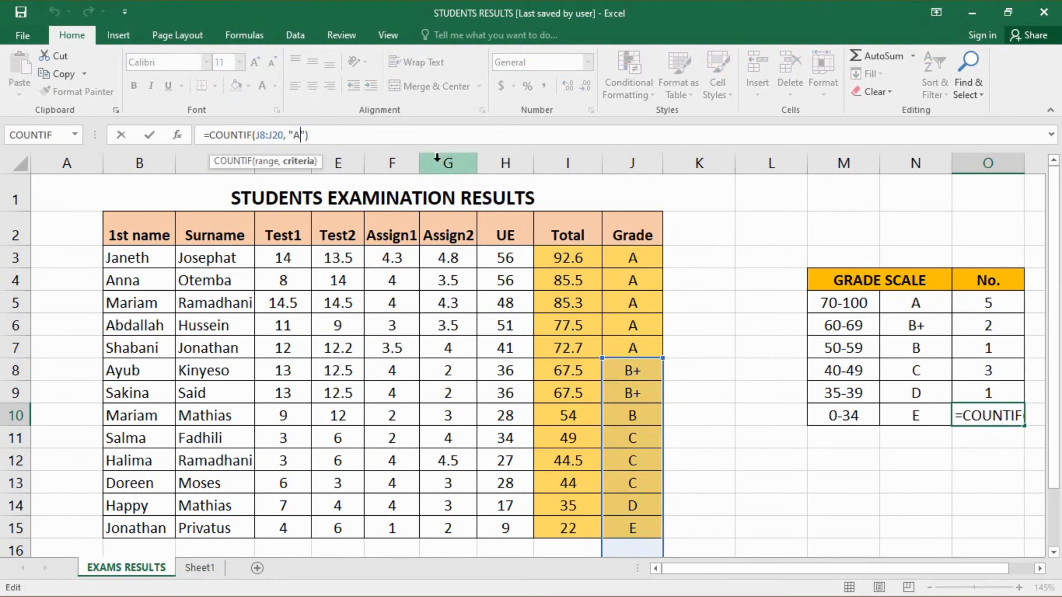
pyautogui.press('BackSpace')
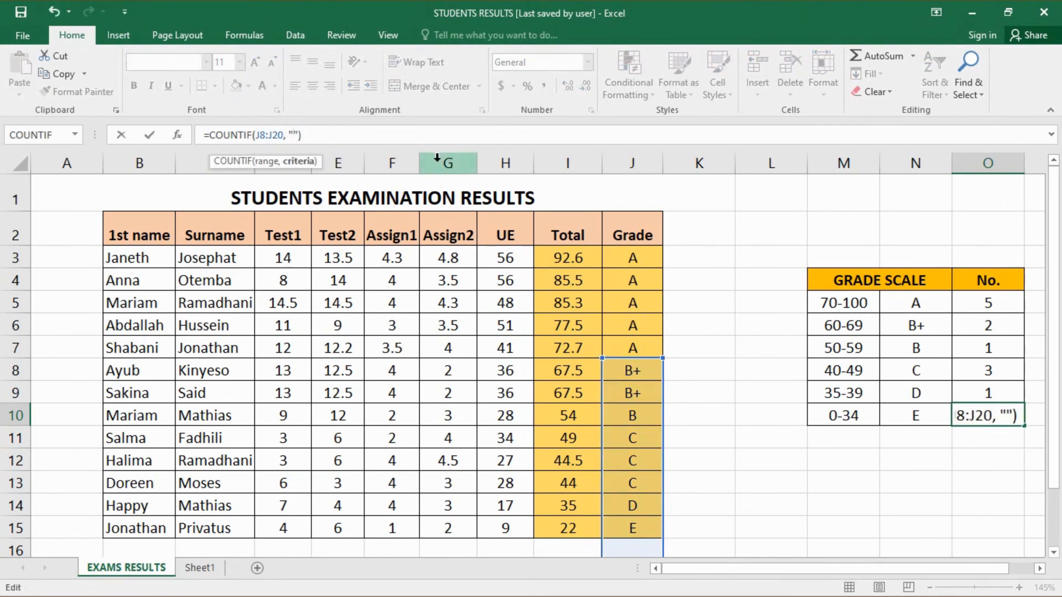
pyautogui.write('E')
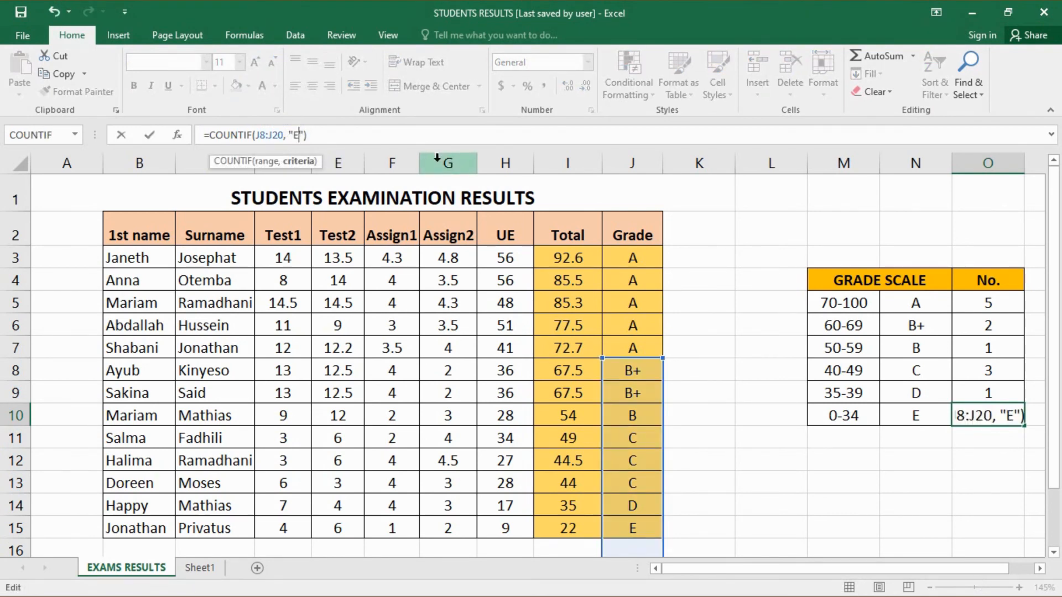
pyautogui.click(351, 133)
pyautogui.press('Return')
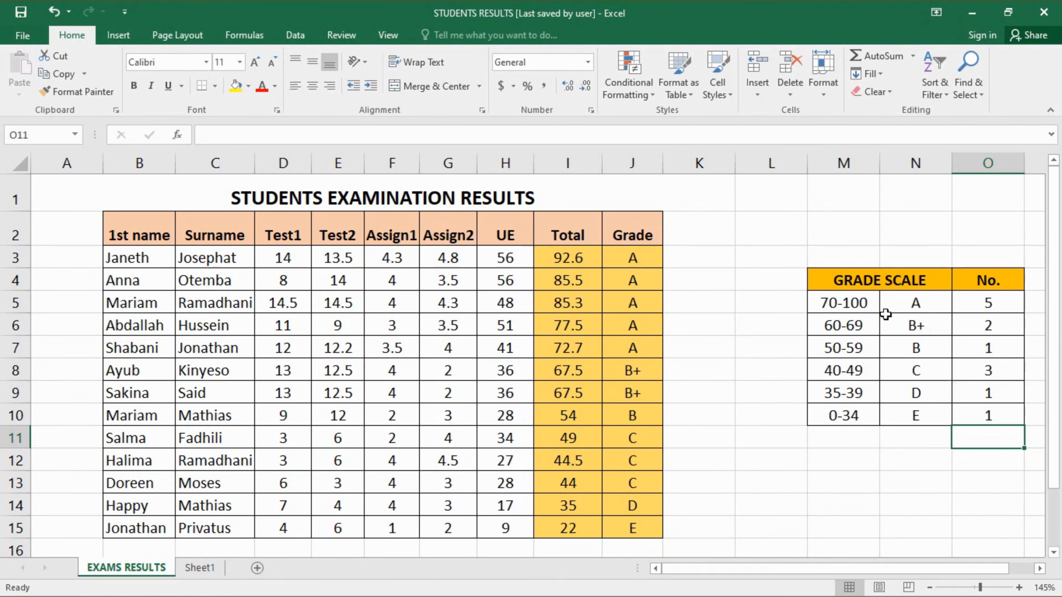
pyautogui.click(853, 527)
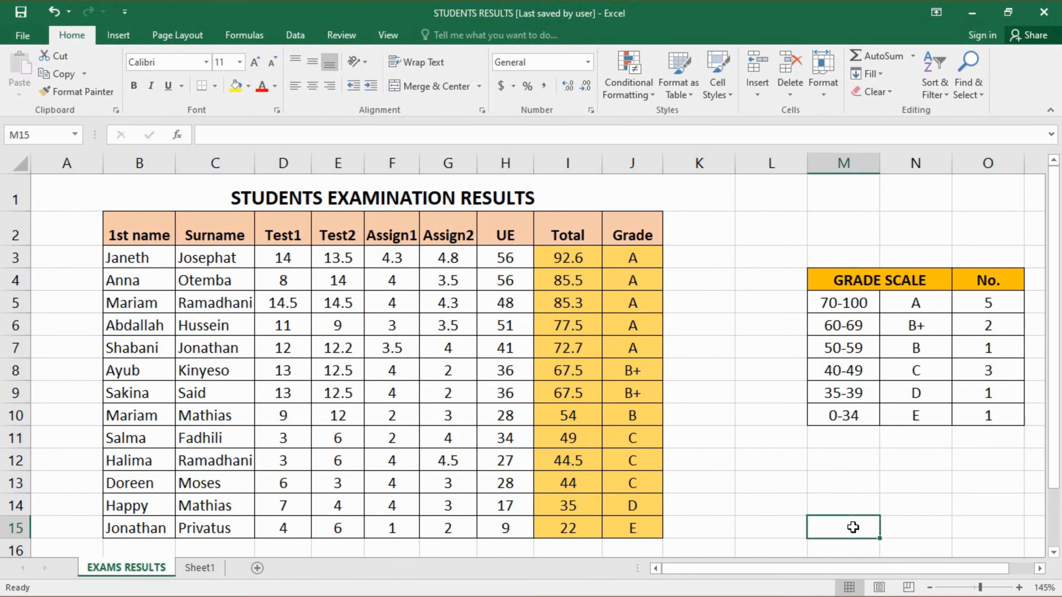